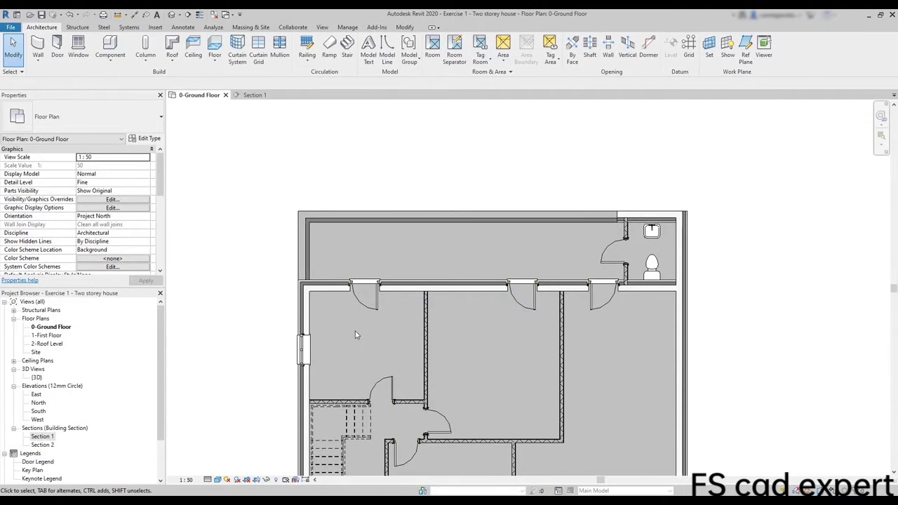
Place an M_Dresser 1220 x 1525 x 0610mm against the upper wall of the middle room on the ground floor
click(265, 96)
click(277, 480)
click(110, 59)
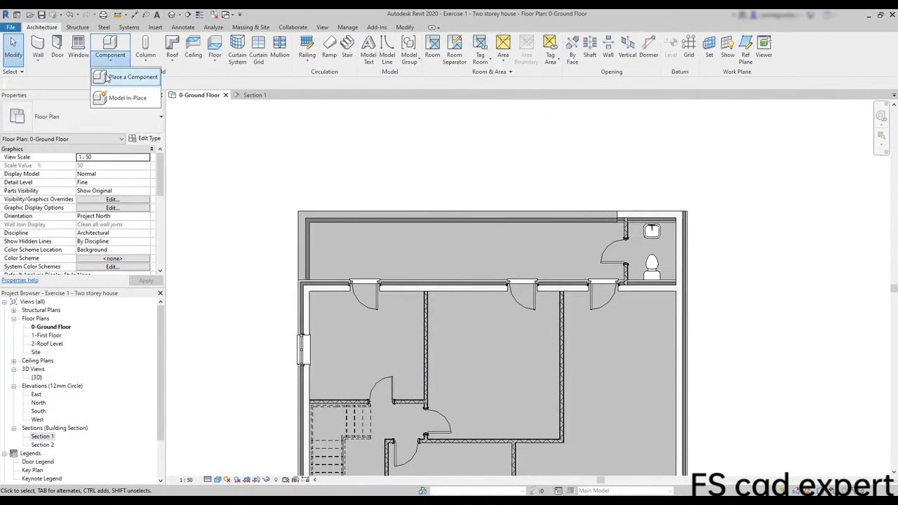
click(107, 78)
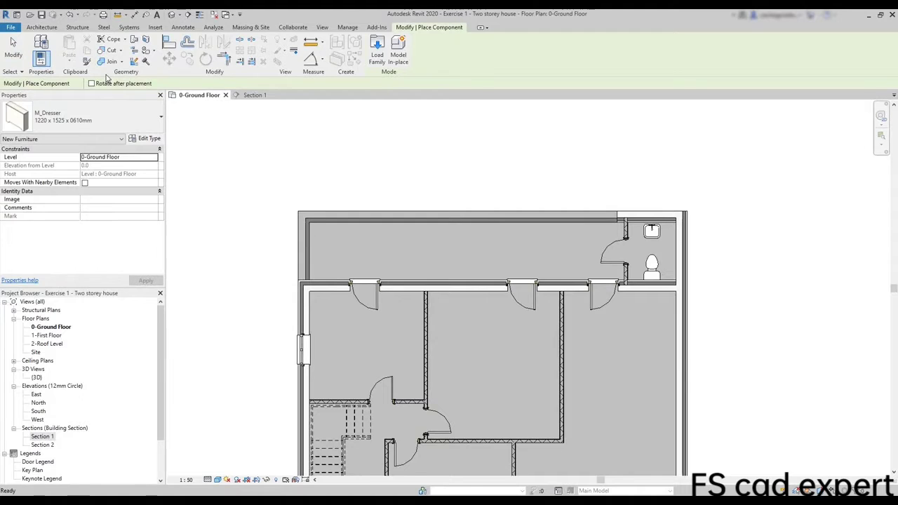
click(84, 116)
scroll(162, 179, down, 5)
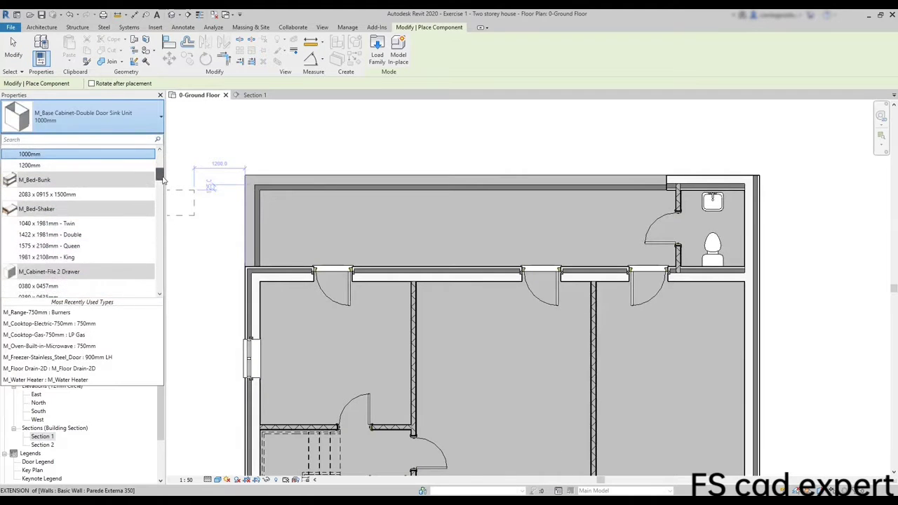
drag(161, 178, 161, 242)
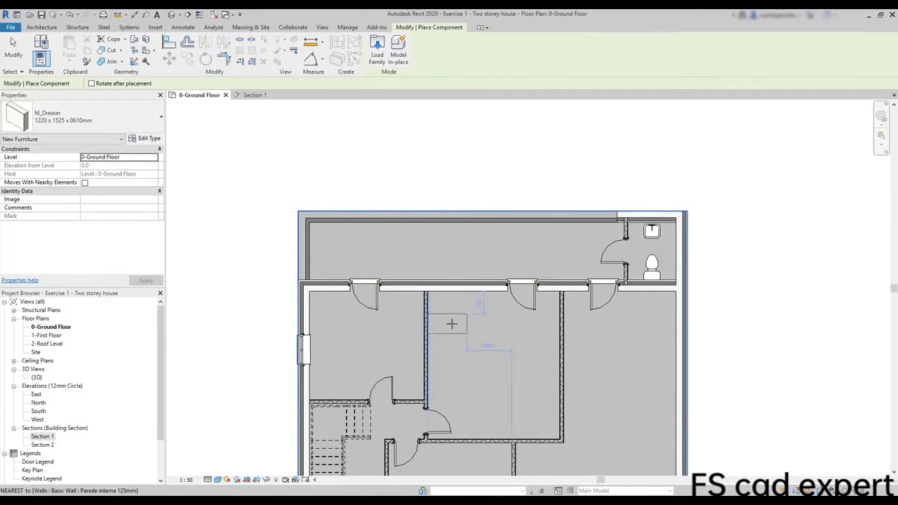
scroll(465, 322, up, 2)
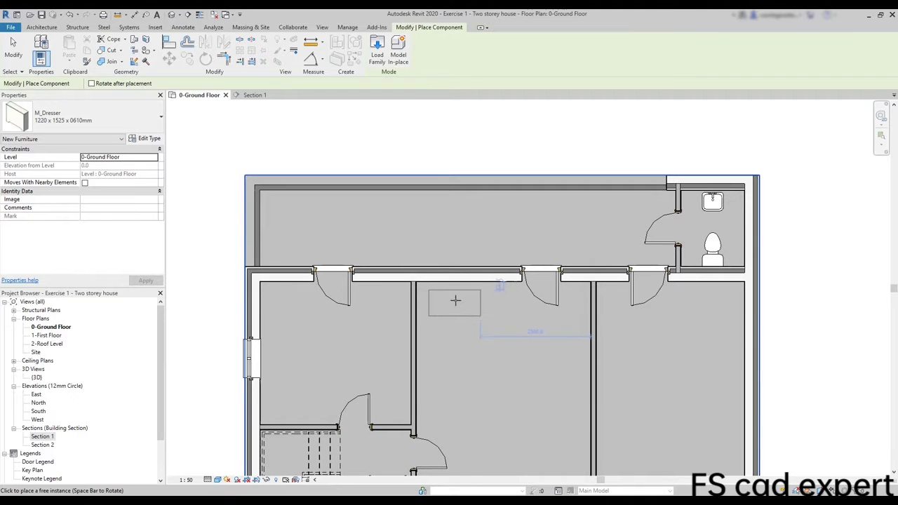
click(454, 295)
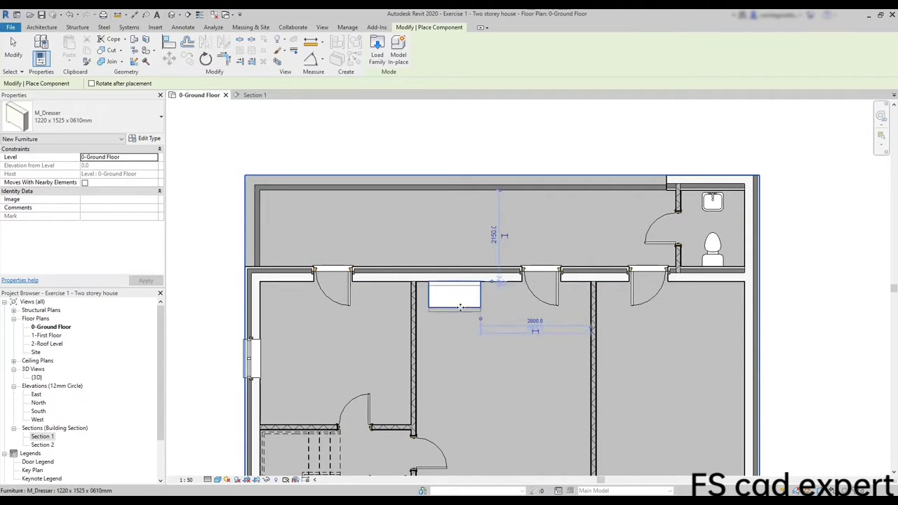
End the placement and examine how the dresser sits on the floor in the Section 1 view
click(254, 96)
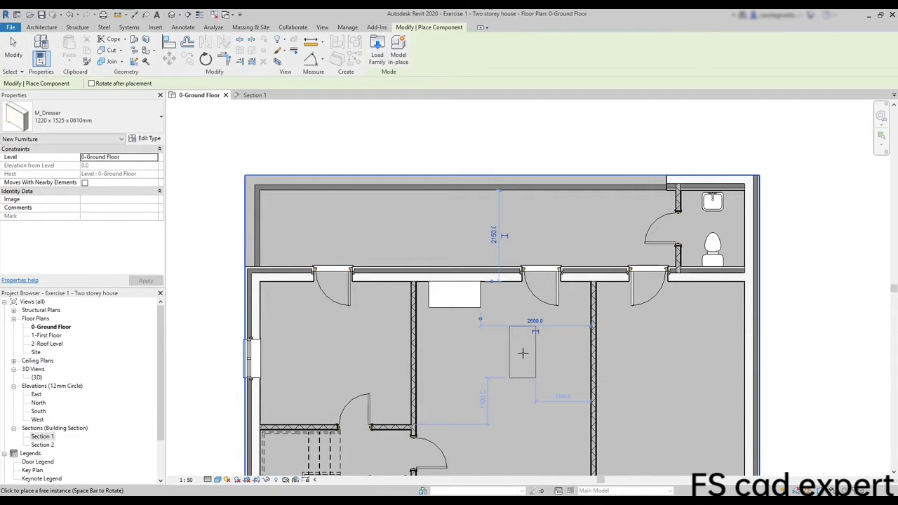
key(Escape)
key(Escape)
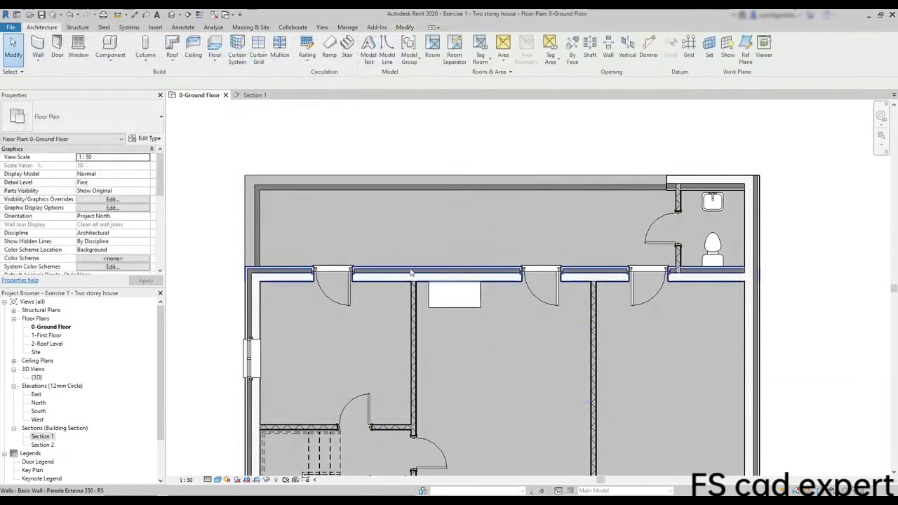
click(430, 293)
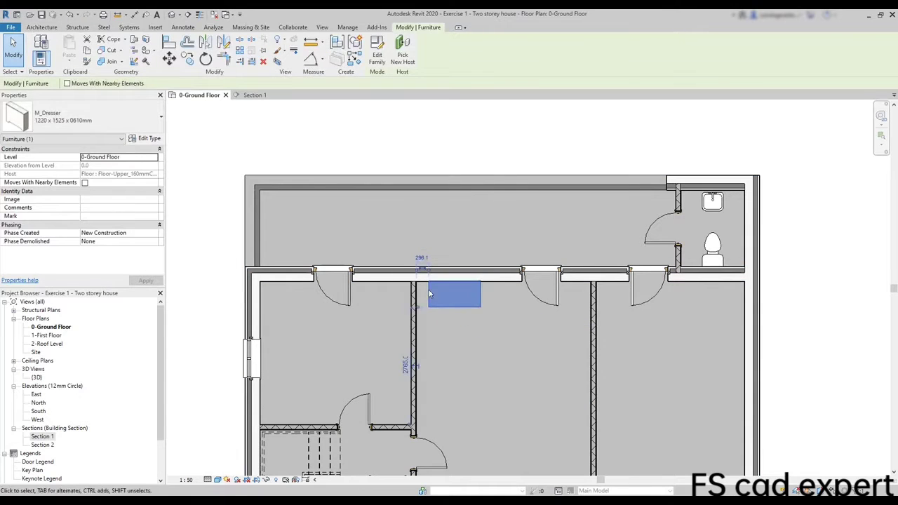
click(255, 95)
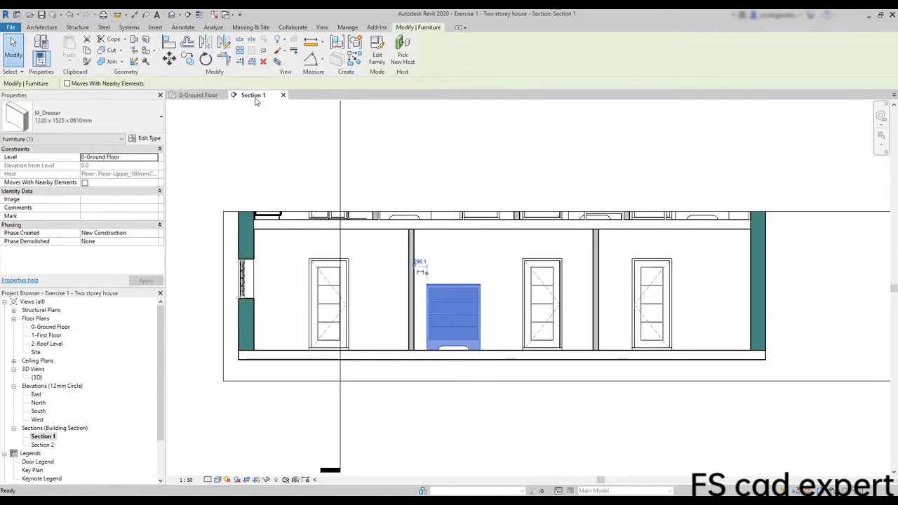
click(466, 190)
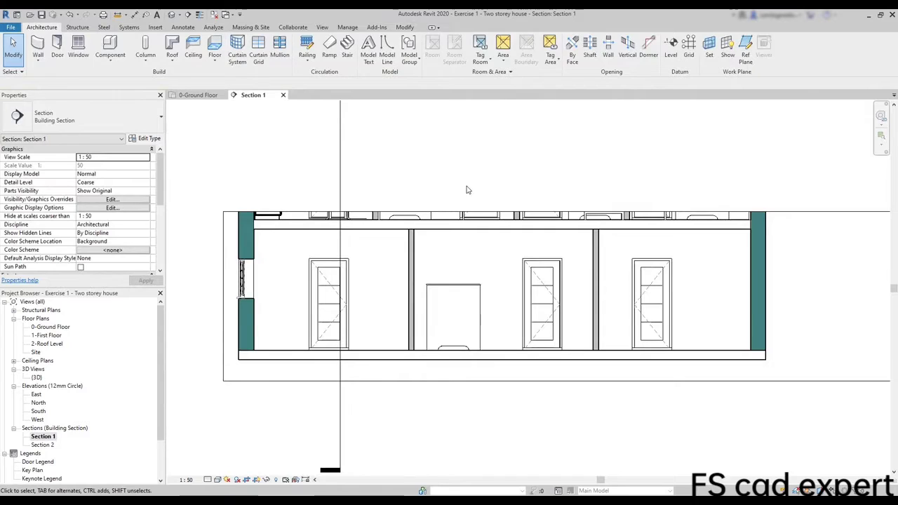
click(470, 314)
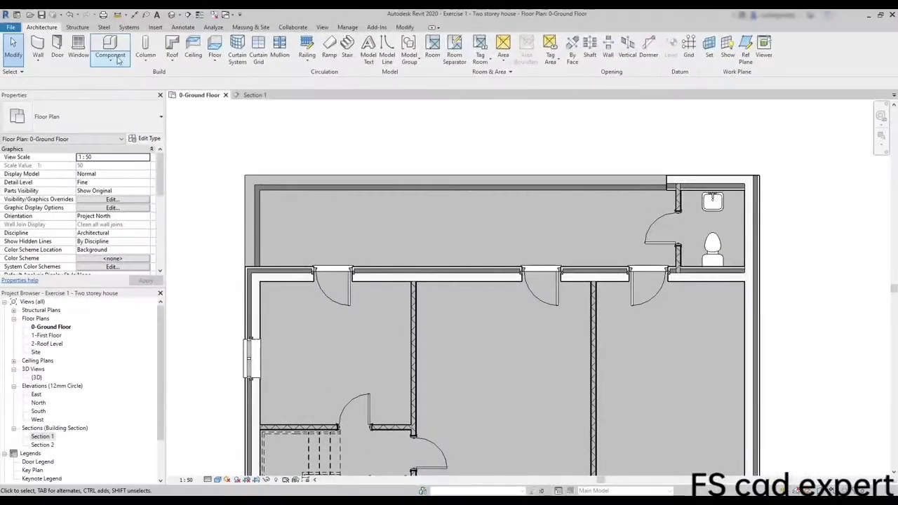
Place an M_Chair-Breuer in the ground floor room with the side window, near its upper-left corner in plan
click(110, 53)
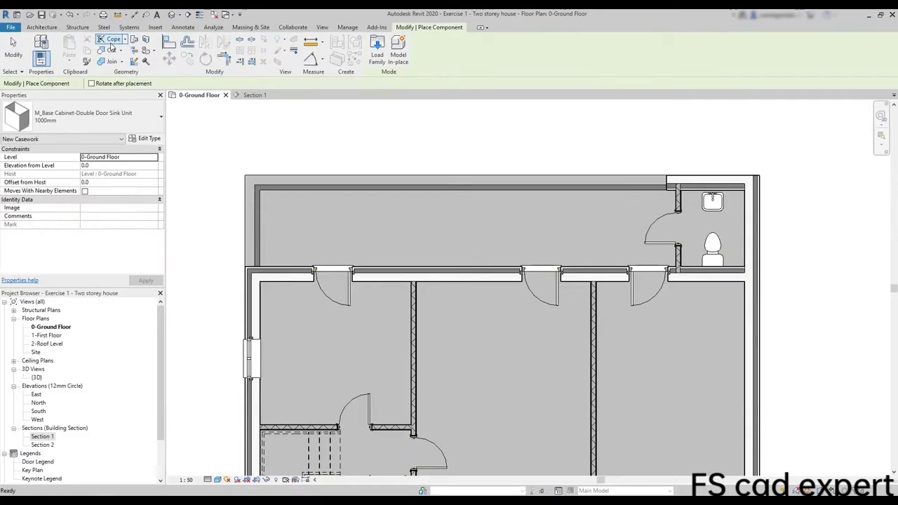
click(135, 127)
scroll(101, 223, down, 5)
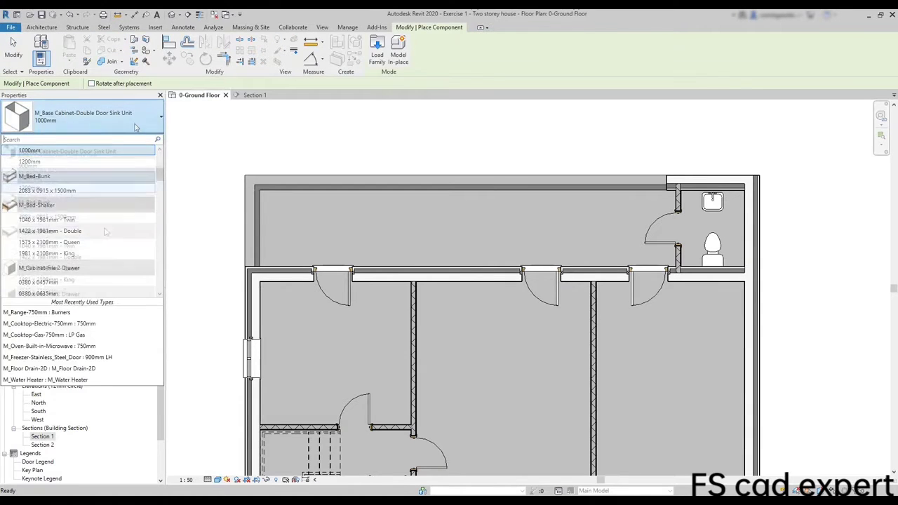
scroll(101, 224, down, 5)
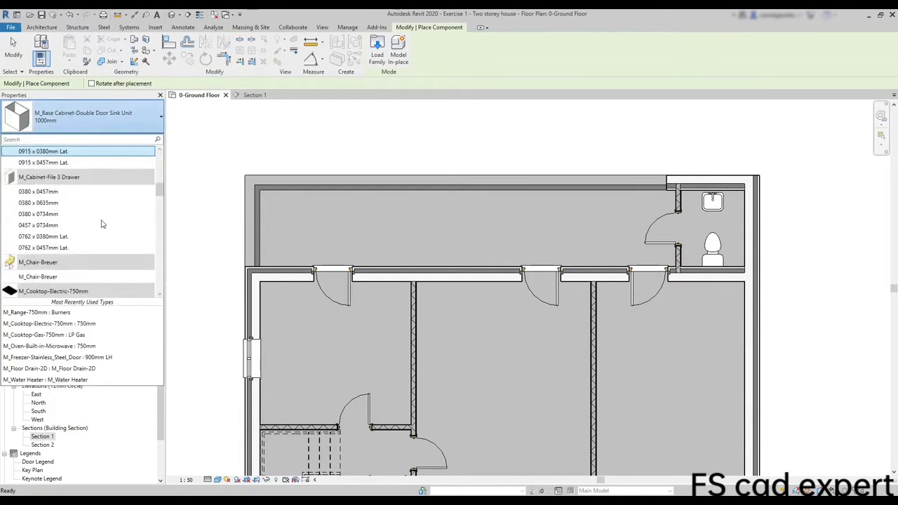
click(94, 232)
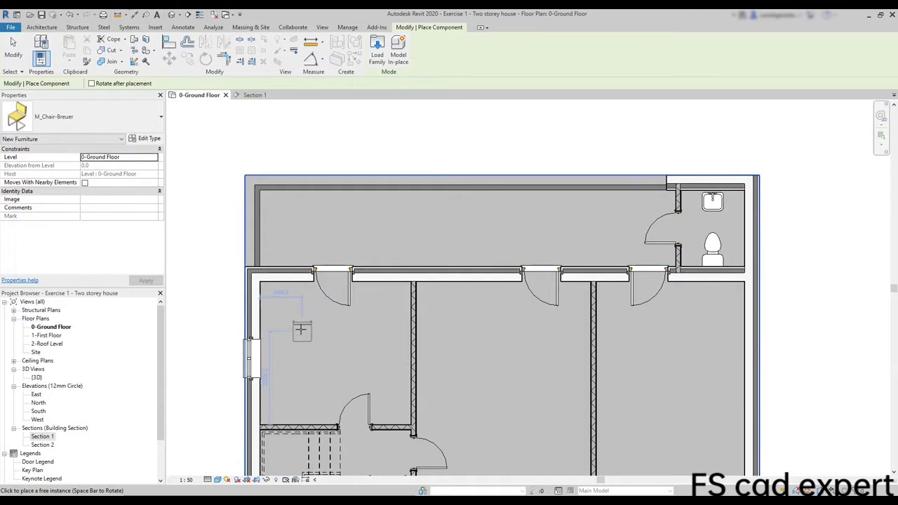
click(302, 330)
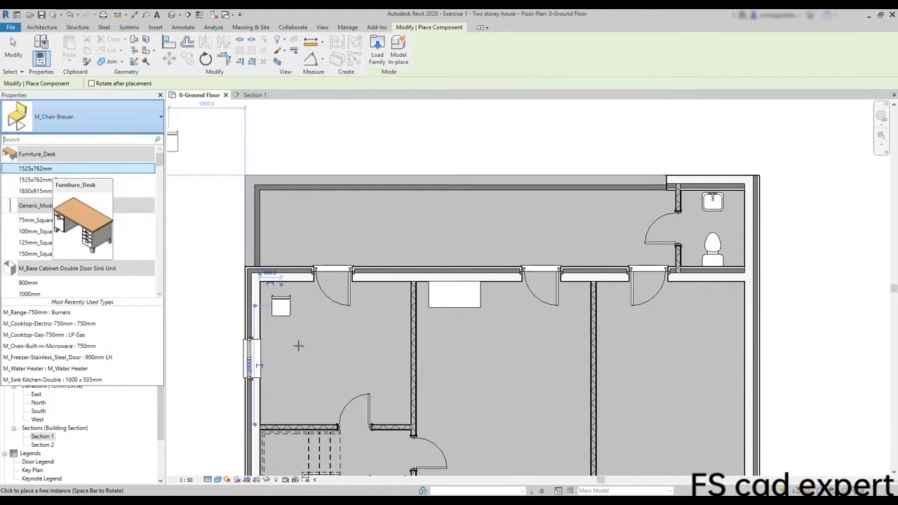
Place a 1525x762mm Furniture_Desk against the upper wall of the room below the toilet and check it in Section 1
key(Return)
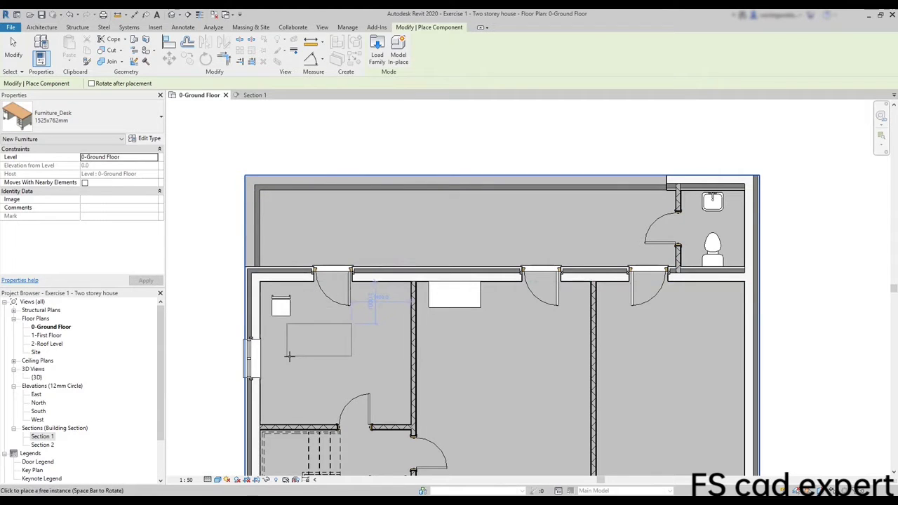
click(676, 314)
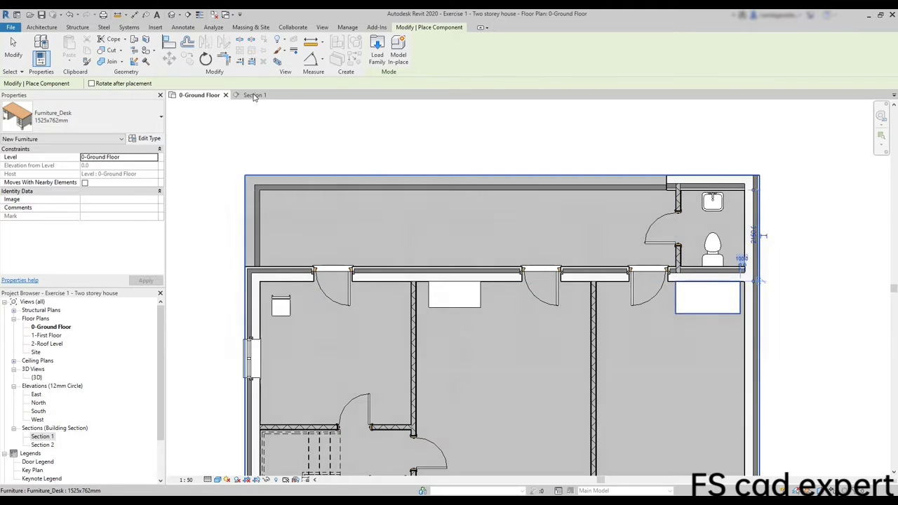
click(254, 96)
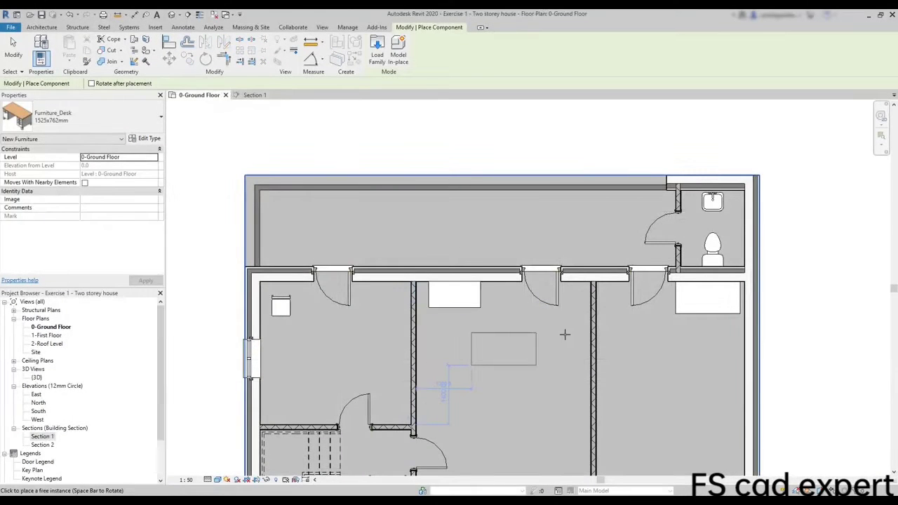
click(564, 335)
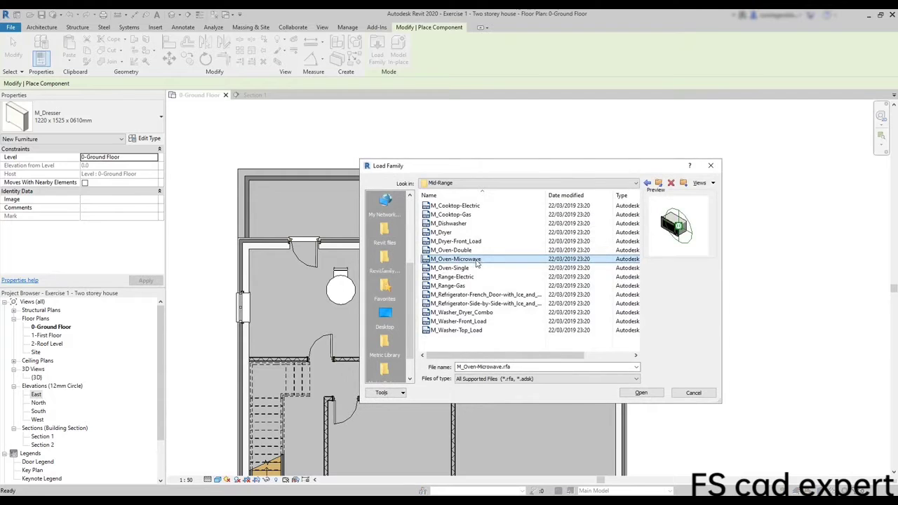
Load the M_Oven-Microwave family, place the 750mm type beside the round table in plan, and show it in Section 1
click(641, 393)
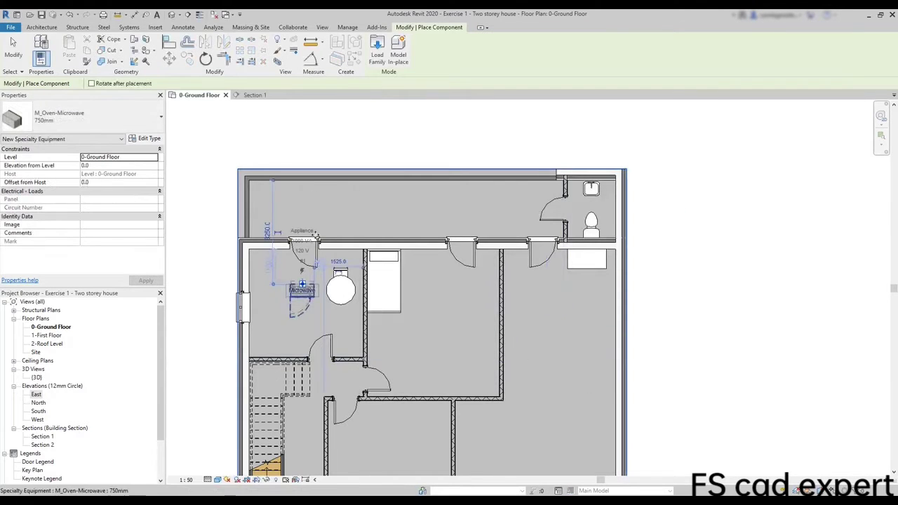
click(254, 94)
scroll(423, 357, up, 4)
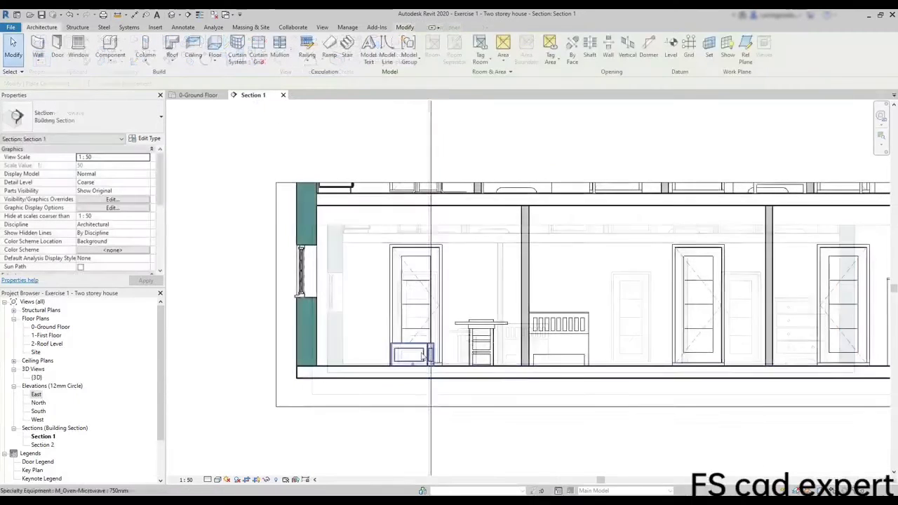
Move the microwave in the section up from the floor onto the tabletop and deselect it
click(423, 357)
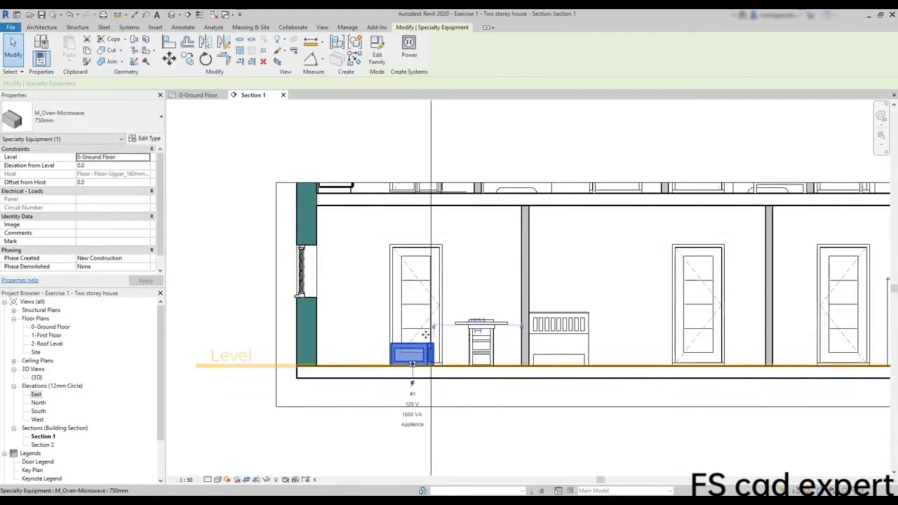
drag(425, 336, 489, 310)
click(514, 346)
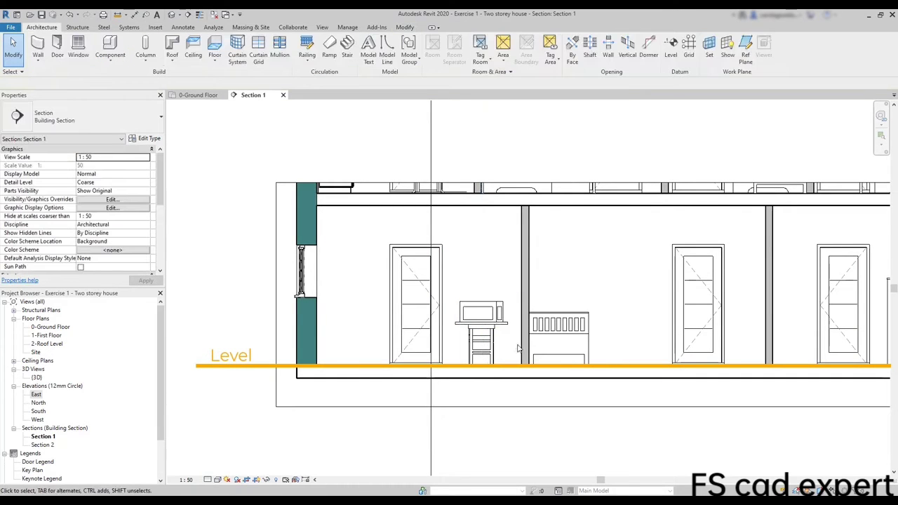
Move the 1040 x 1981mm Twin M_Bed-Shaker in the section away from the partition wall, towards the middle room's door
click(557, 335)
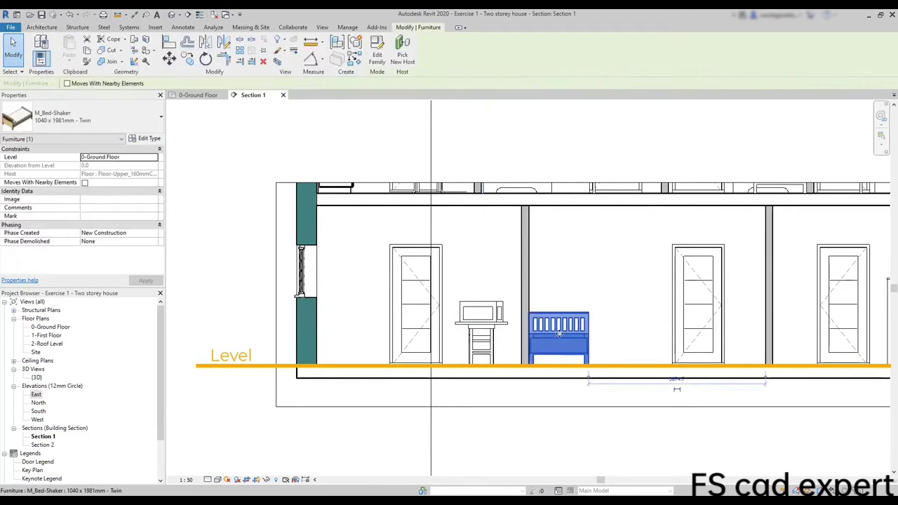
drag(559, 335, 625, 355)
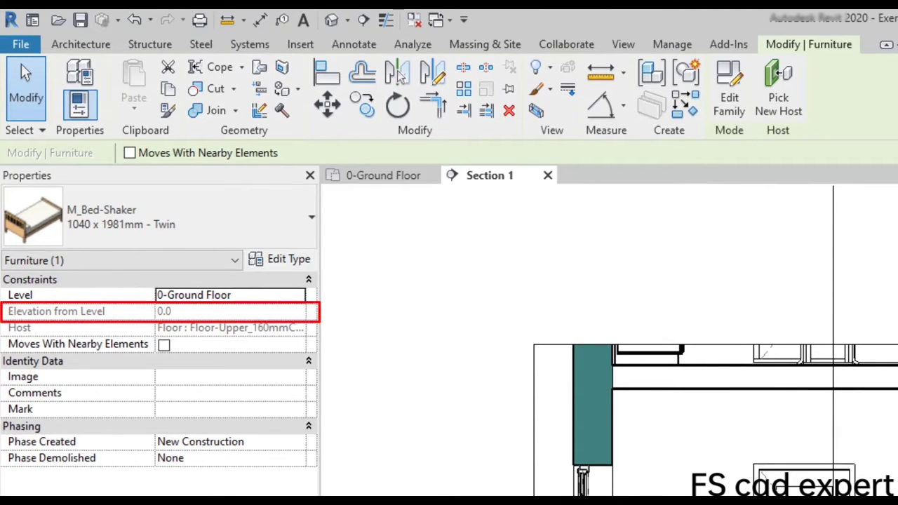
click(21, 63)
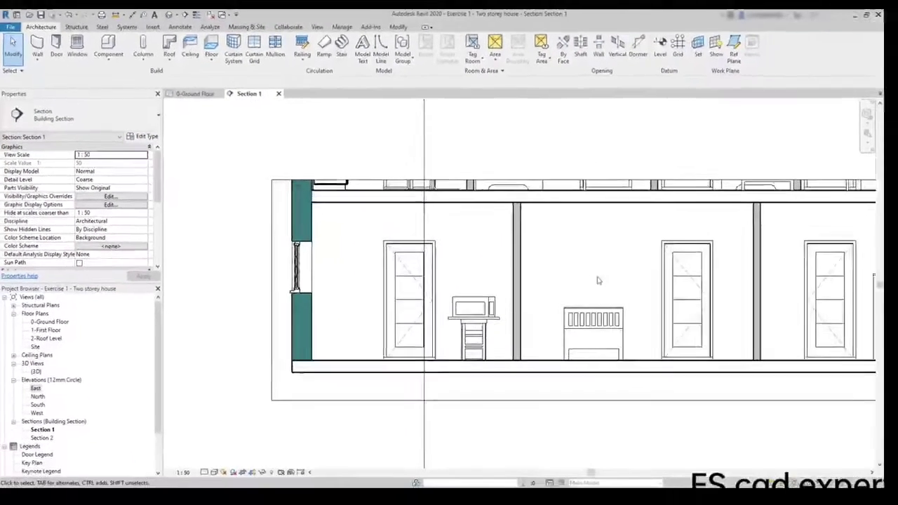
click(595, 310)
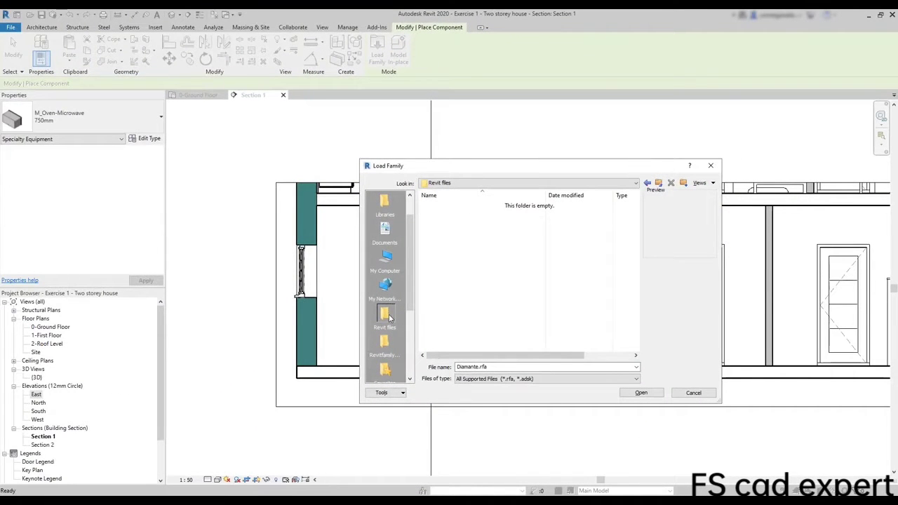
Browse the Load Family dialog to the Beds folder under US Metric and Furniture in the libraries
click(385, 204)
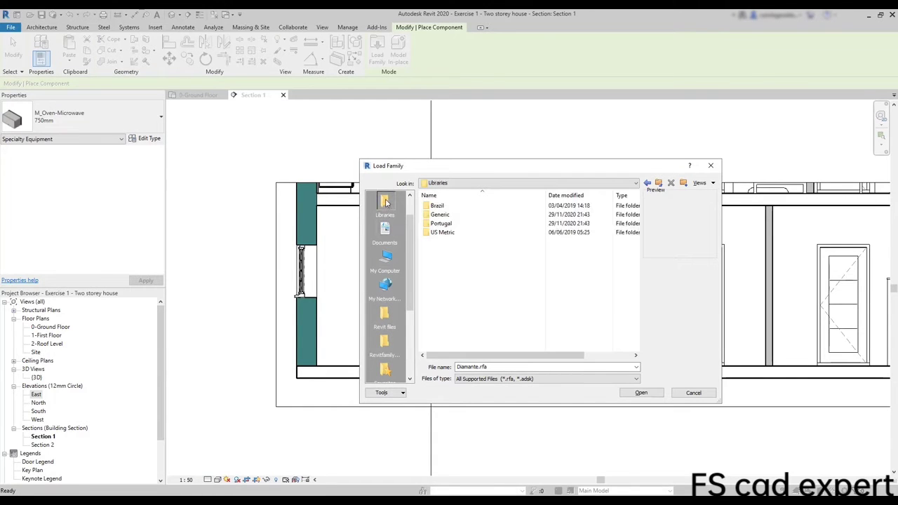
double_click(454, 232)
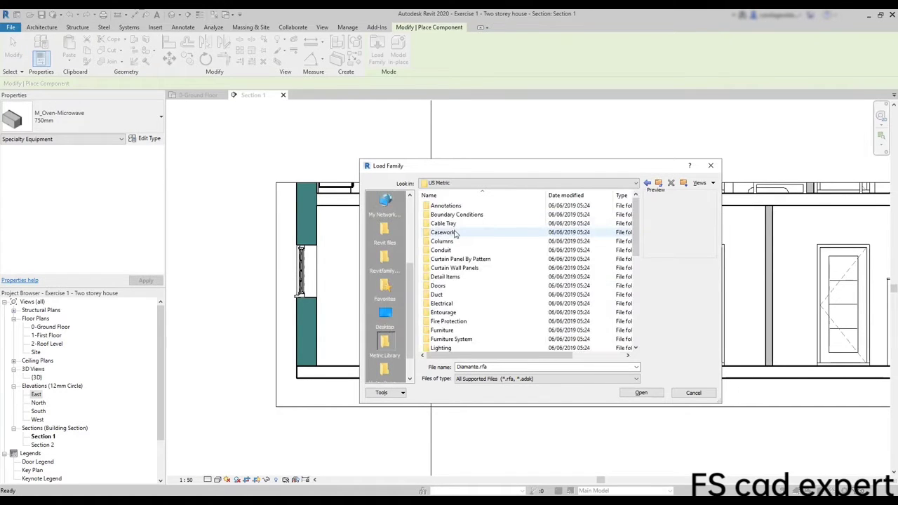
double_click(456, 333)
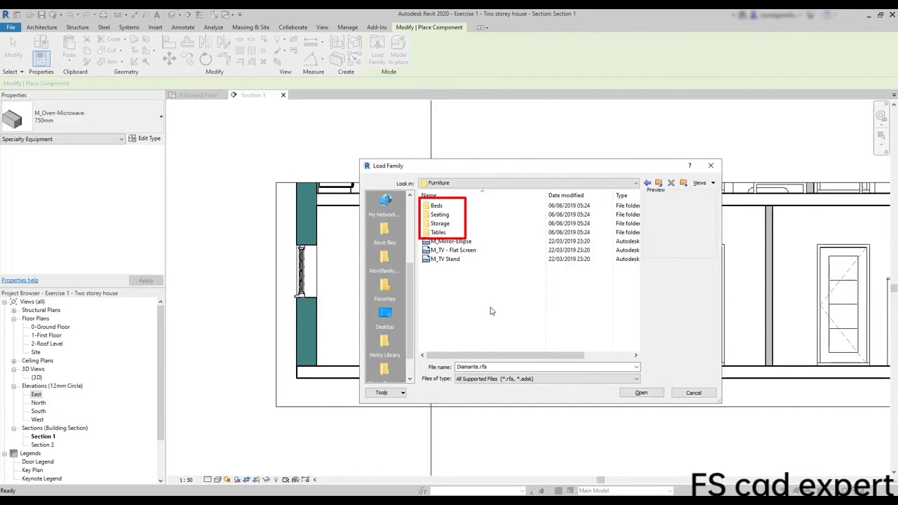
double_click(487, 207)
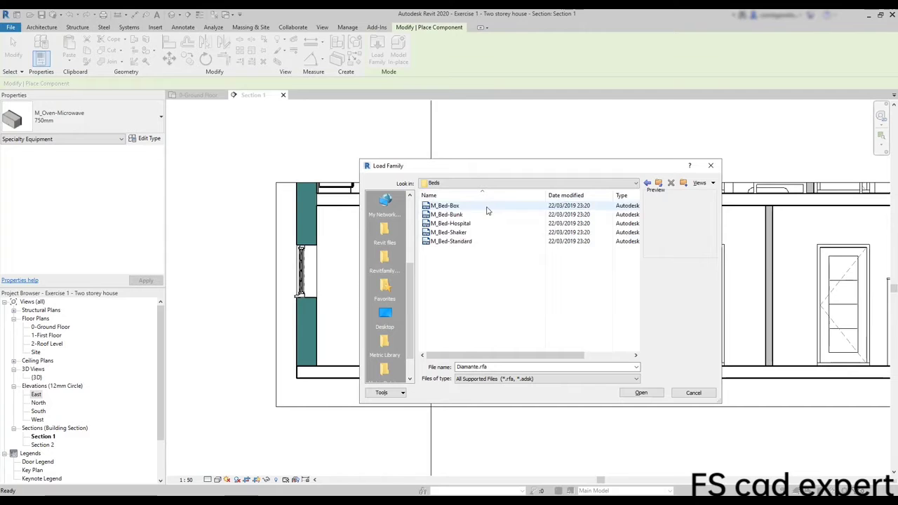
Preview the bed families in the Beds folder one after another, starting with M_Bed-Box and M_Bed-Bunk
click(487, 206)
key(Down)
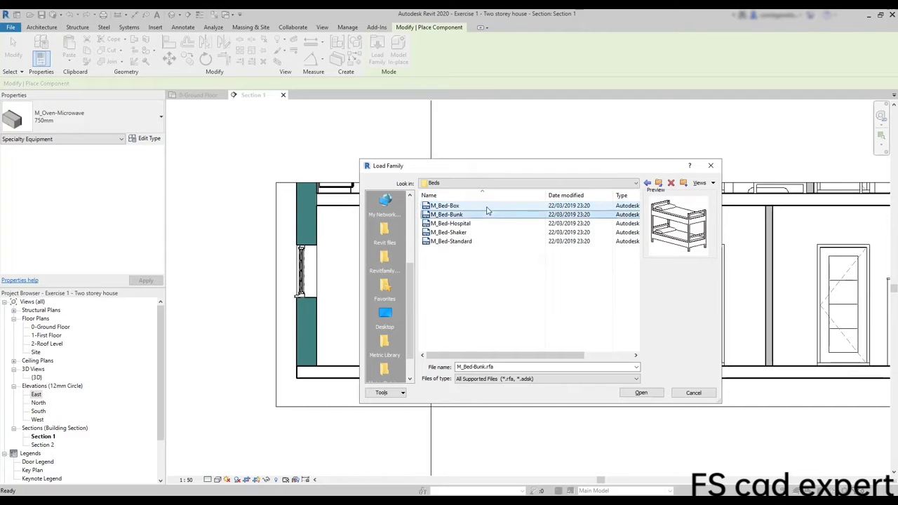
key(Down)
key(Down)
key(Down)
Preview the chair and sofa families in the Seating folder one after another, including M_Chair-Executive
key(Down)
key(Down)
key(Down)
key(Down)
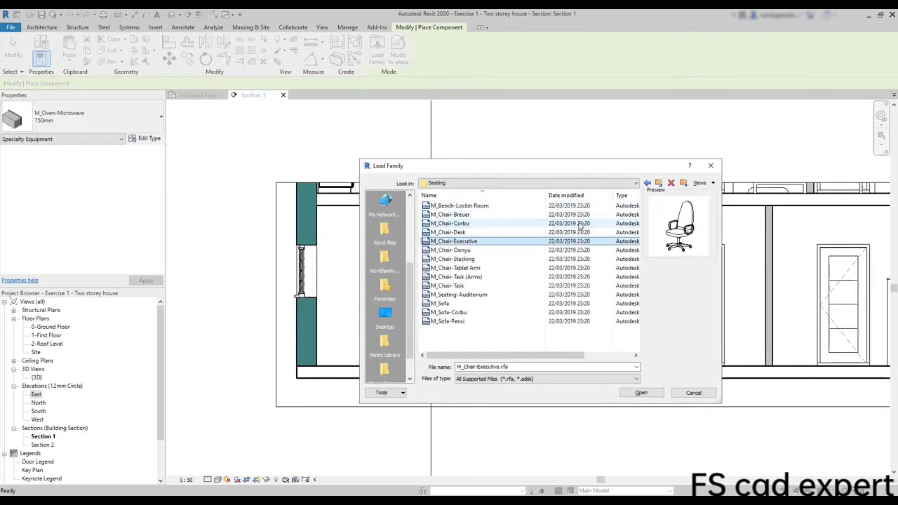
key(Down)
key(Down)
key(Down)
key(Down)
key(Down)
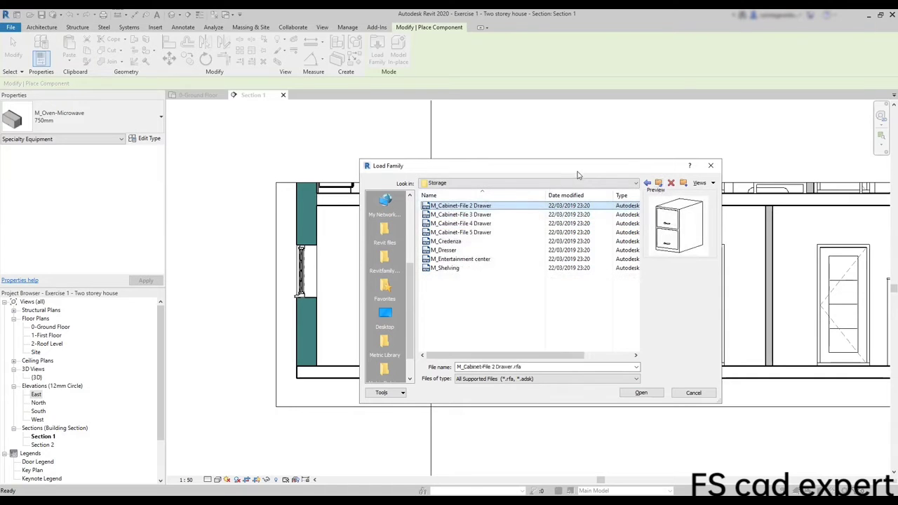
Preview the Storage folder's families from the file cabinets through to M_Shelving
key(Down)
key(Down)
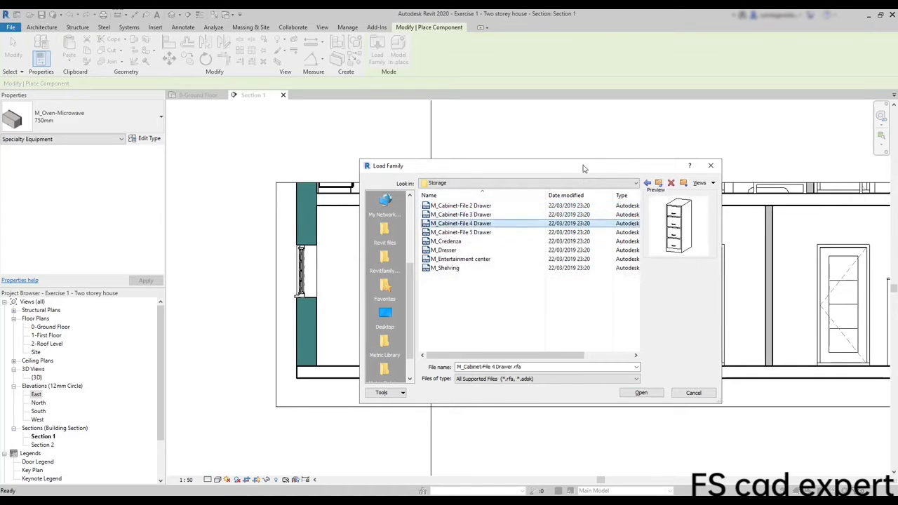
key(Down)
key(Down)
key(Down)
key(Down)
key(Down)
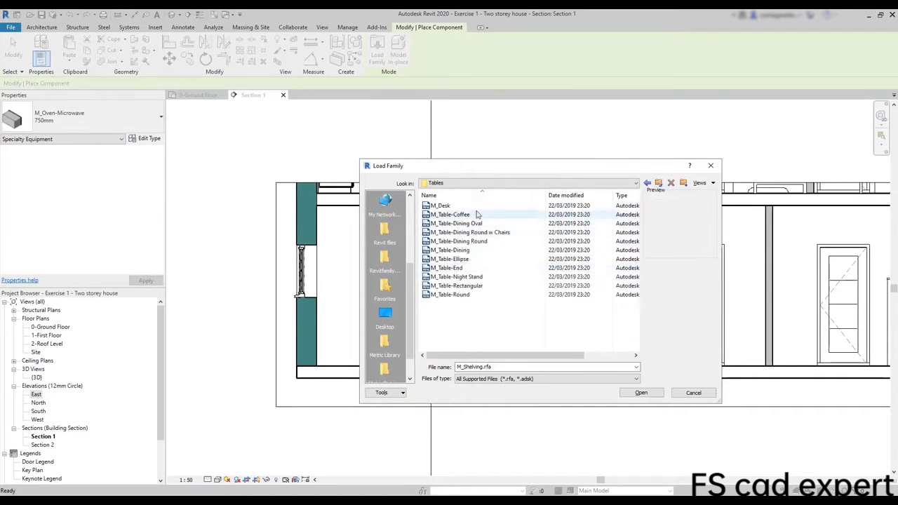
Preview the Tables folder's families one after another, from M_Desk through to M_Table-Round
key(Down)
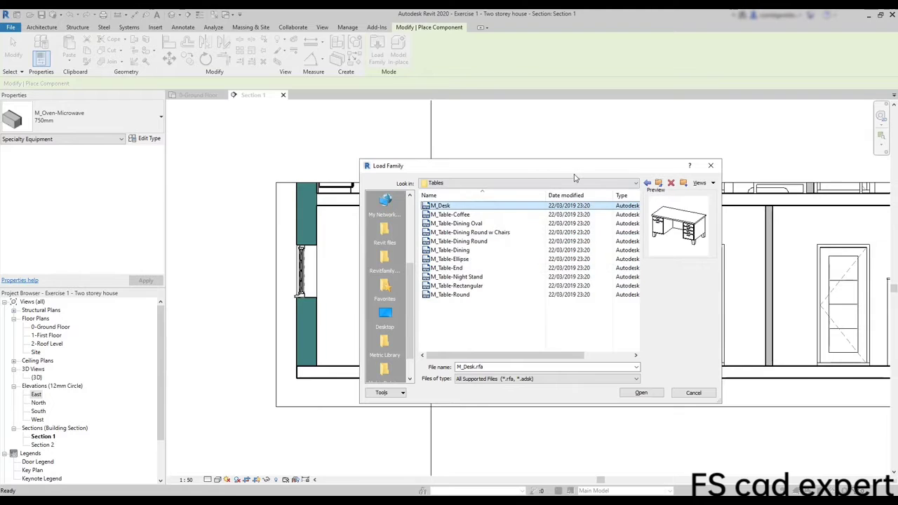
key(Down)
key(Down)
key(Down)
key(Down)
key(Down)
key(Down)
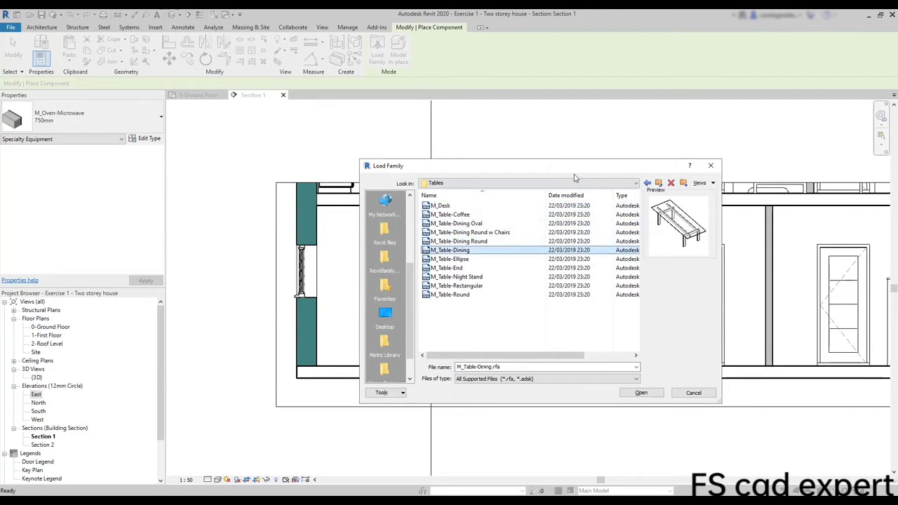
key(Down)
key(Down)
key(Down)
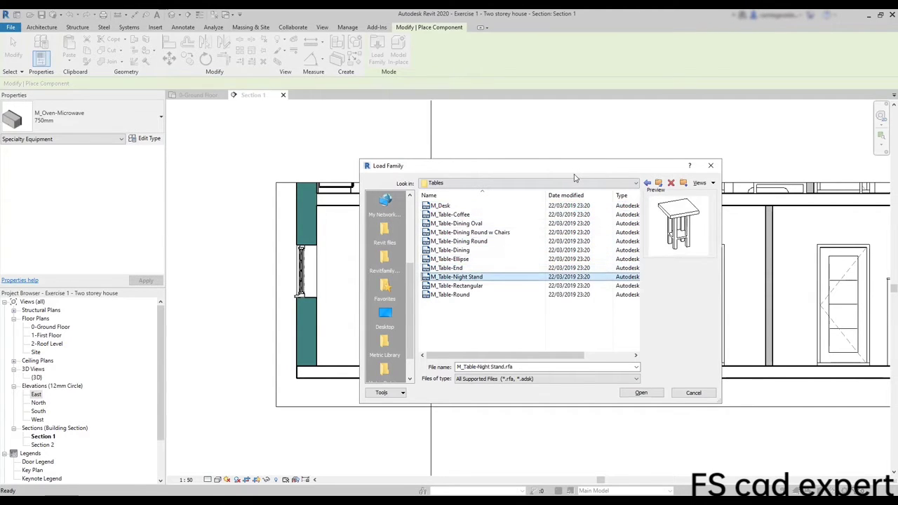
key(Down)
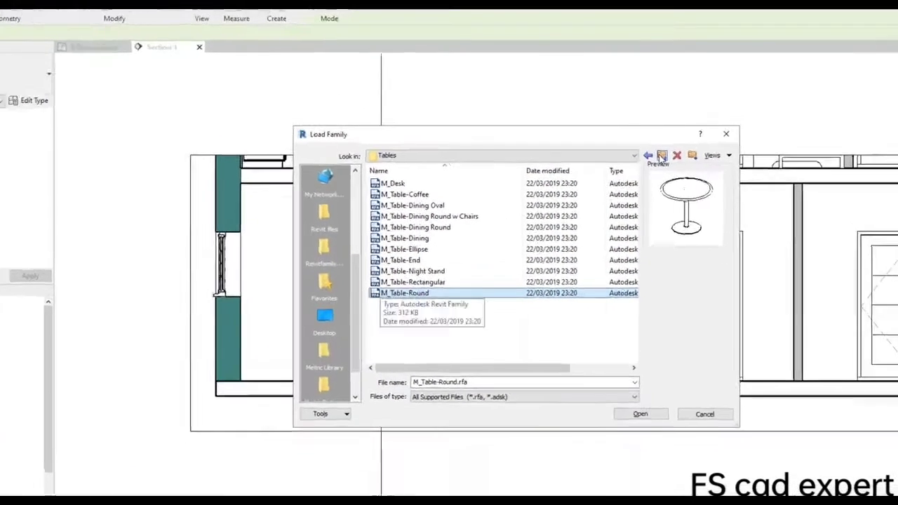
Go back up to the Furniture folder and preview the M_Mirror-Ellipse, M_TV - Flat Screen and M_TV Stand families
click(658, 183)
click(469, 191)
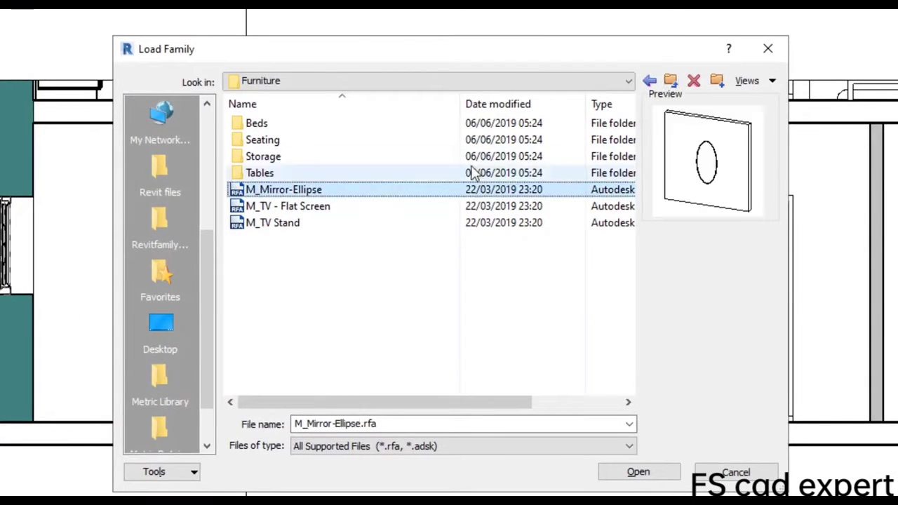
key(Down)
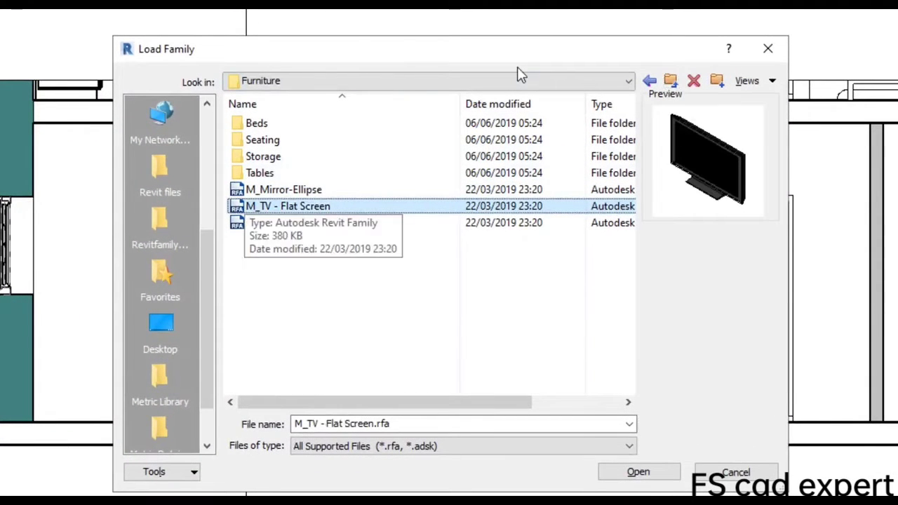
key(Down)
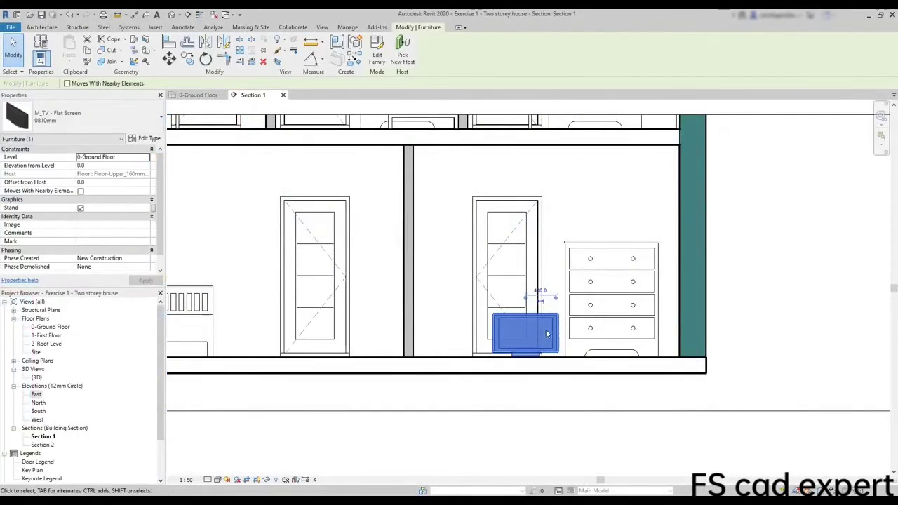
Move the 0810mm M_TV - Flat Screen in the section up from the floor onto the chest of drawers
drag(553, 340, 625, 218)
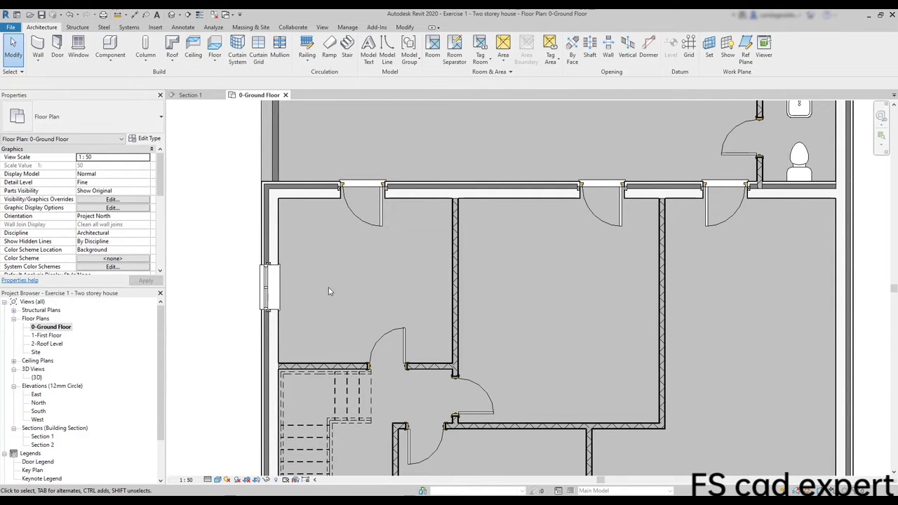
Load the M_Base Cabinet-2 Bin and M_Base Cabinet-Double Door Sink Unit families from the Base Cabinets folder under Casework
click(111, 46)
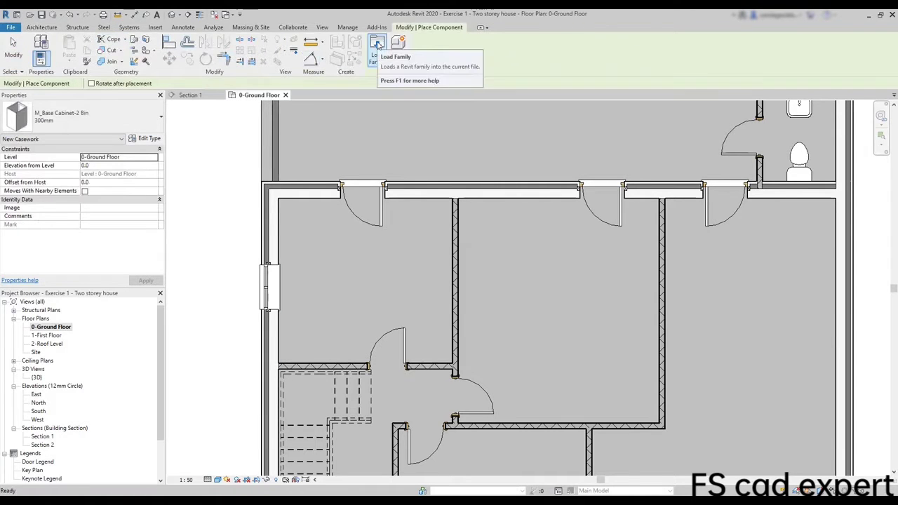
click(377, 45)
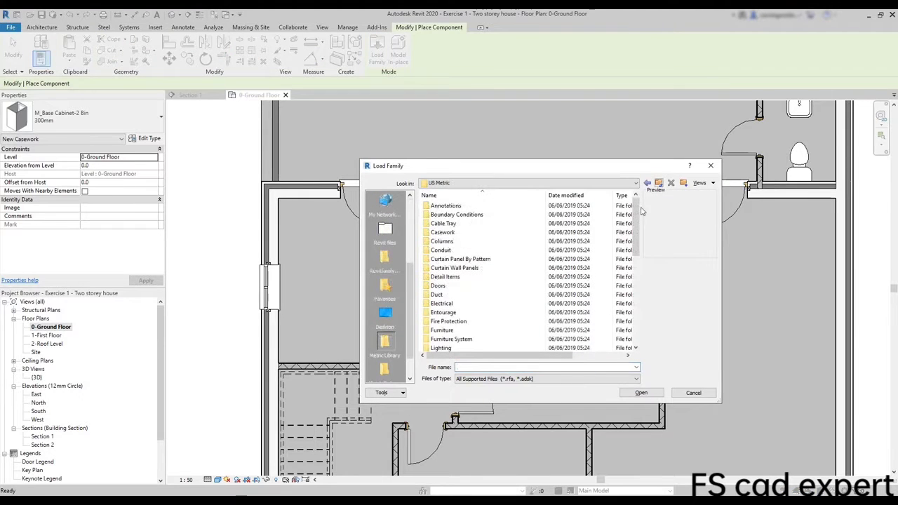
double_click(476, 233)
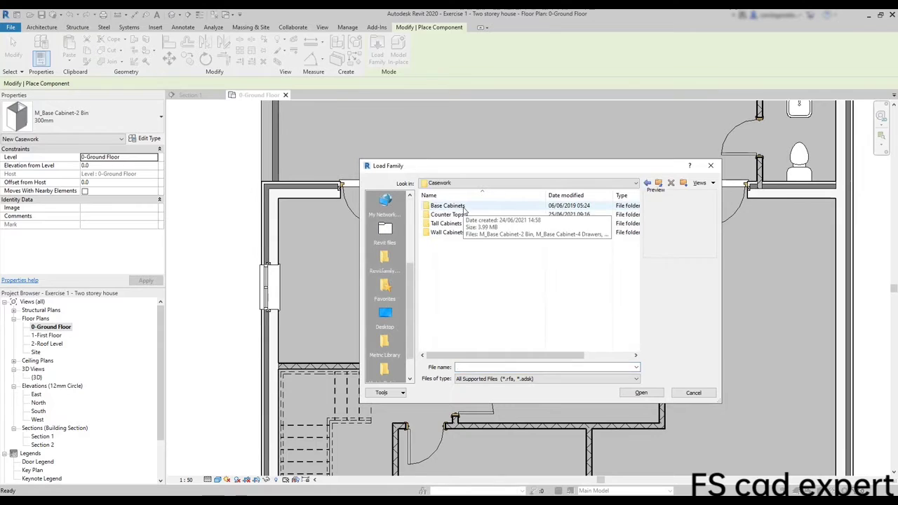
double_click(464, 207)
click(464, 206)
click(491, 250)
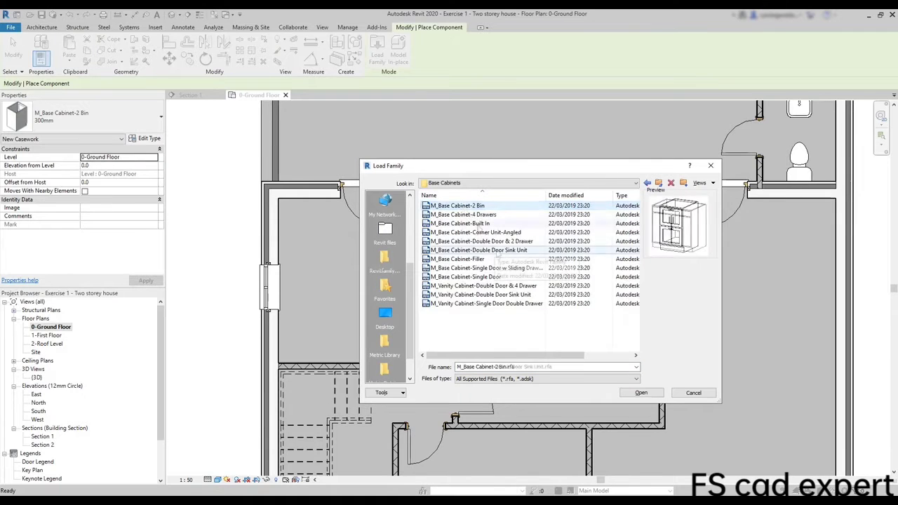
double_click(497, 253)
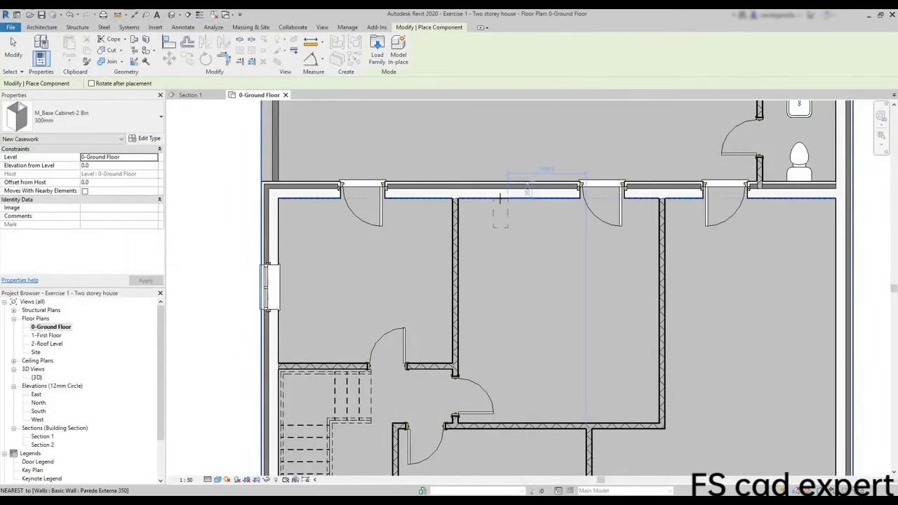
Place the 300mm M_Base Cabinet-2 Bin and the 900mm Double Door Sink Unit along the middle room's upper wall in plan
click(500, 199)
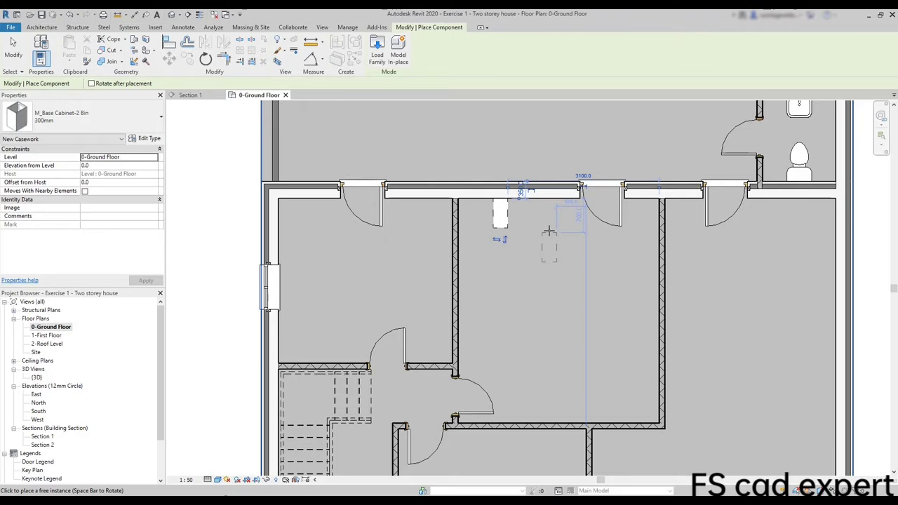
click(141, 120)
scroll(126, 225, down, 3)
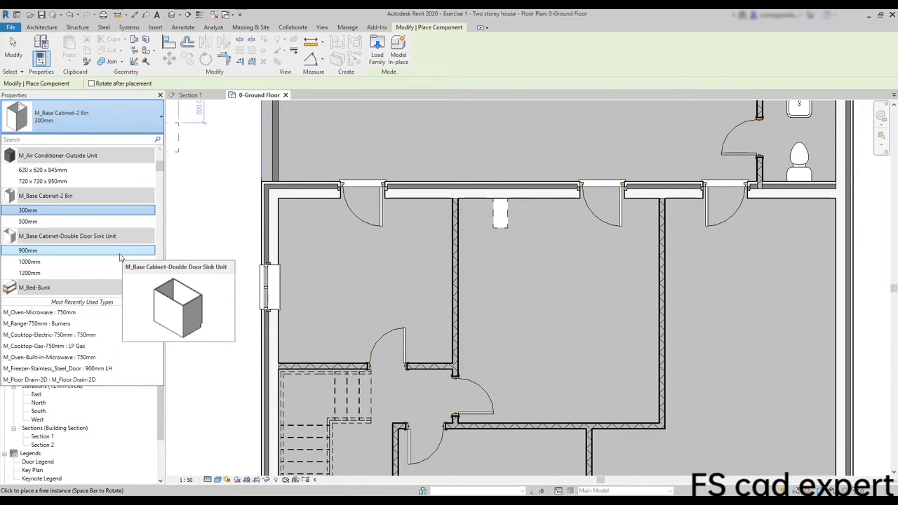
click(120, 253)
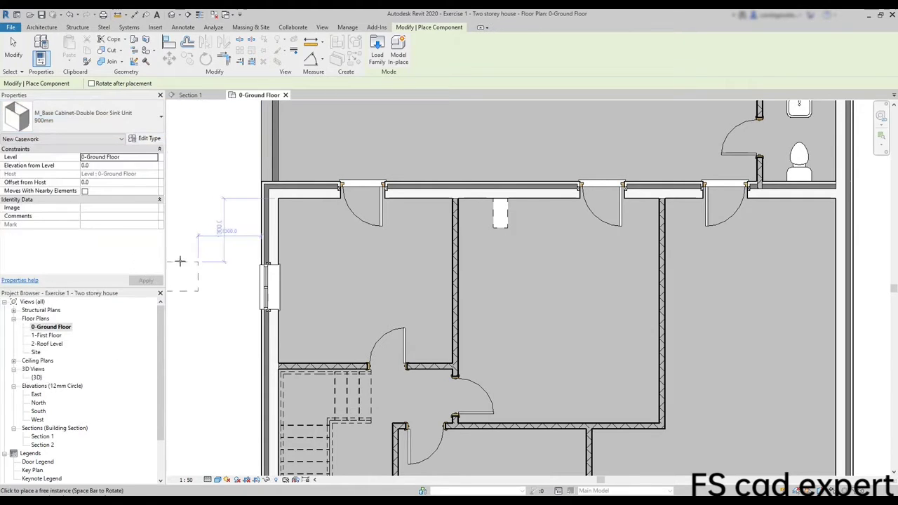
click(542, 200)
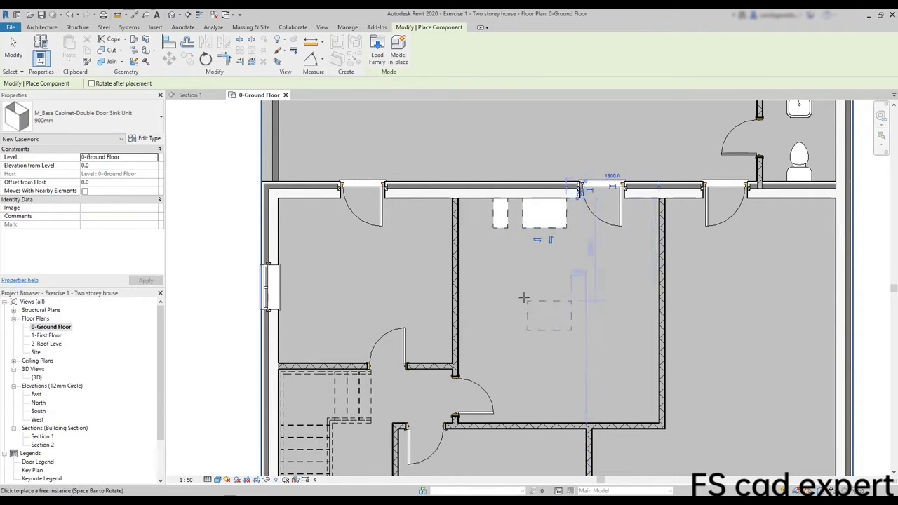
key(Escape)
key(Escape)
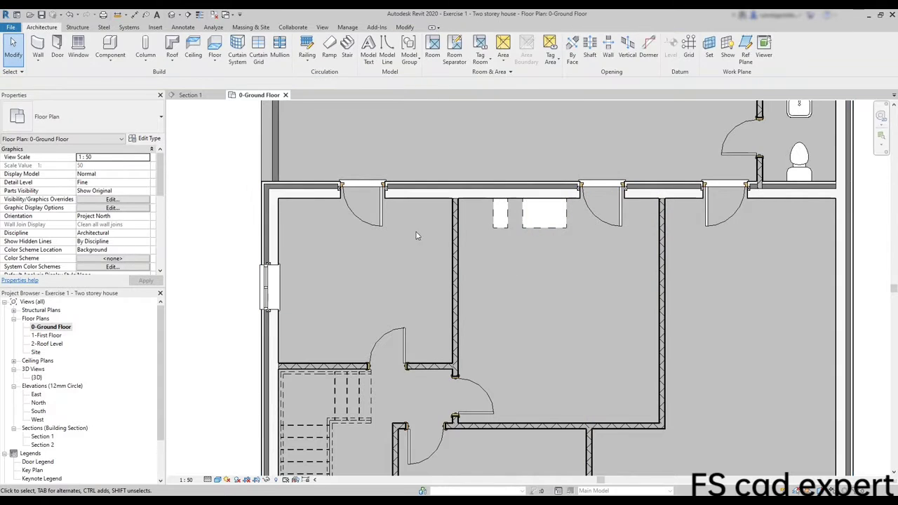
Show the base cabinets in Section 1 and set the 2 Bin cabinet's Elevation from Level to 300
click(188, 95)
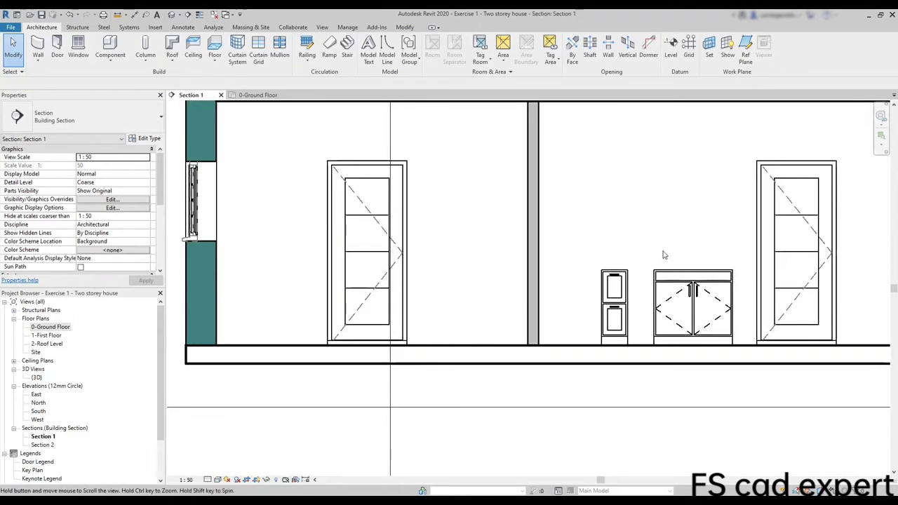
middle_drag(664, 255, 458, 267)
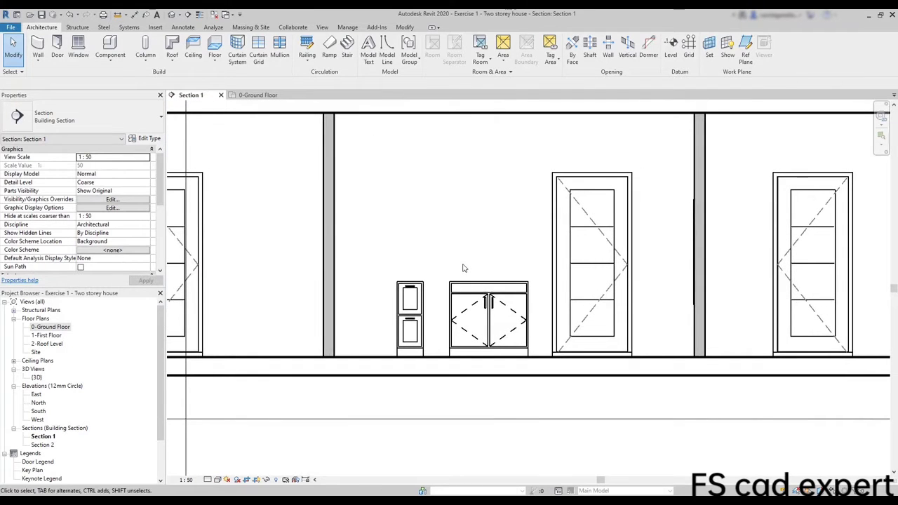
click(419, 292)
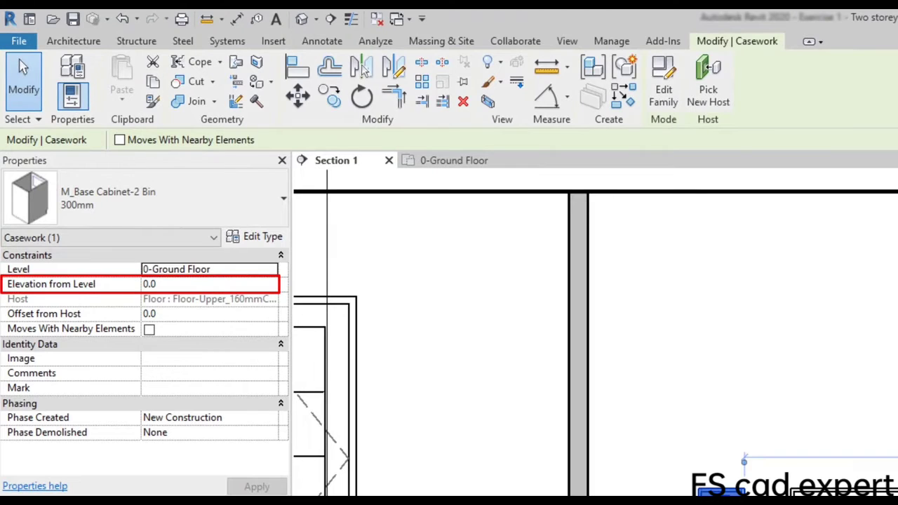
double_click(170, 286)
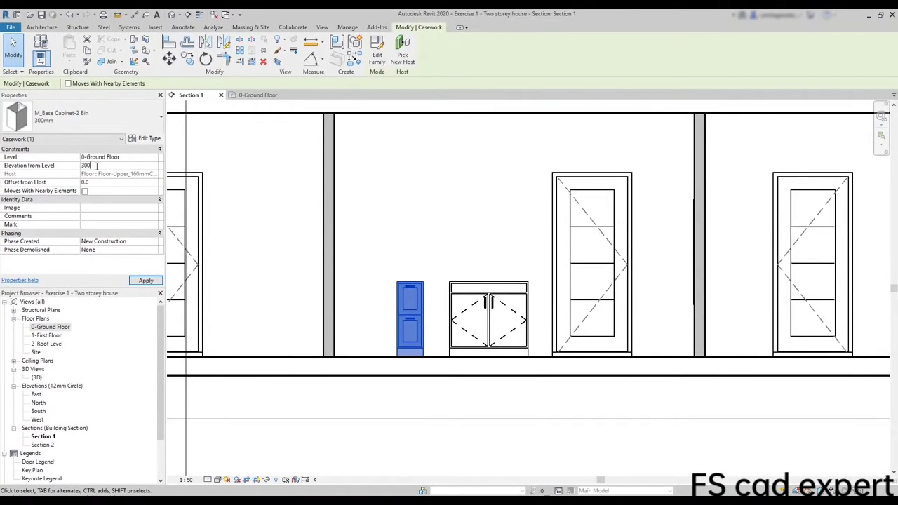
text(300)
click(147, 281)
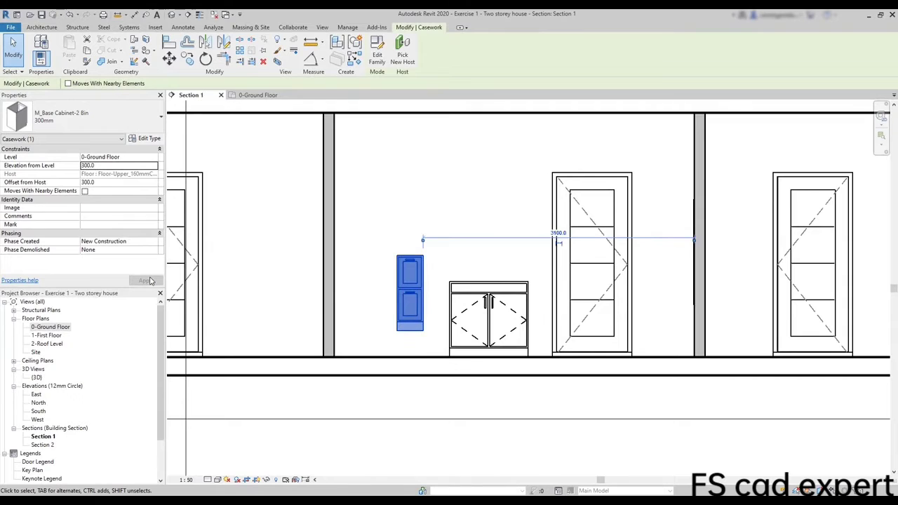
click(456, 266)
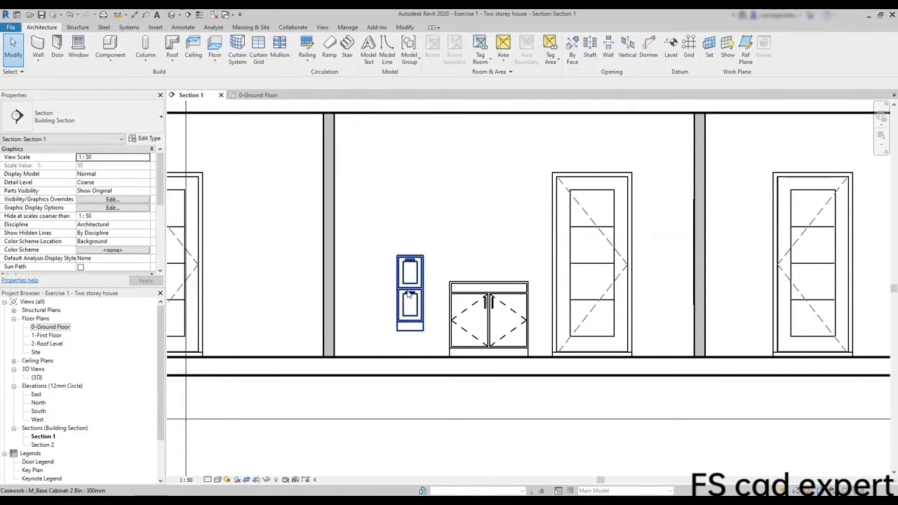
Move the 2 Bin cabinet in the section up near the ceiling and towards the partition wall, at an elevation of about 1819 mm
click(414, 287)
drag(414, 288, 383, 155)
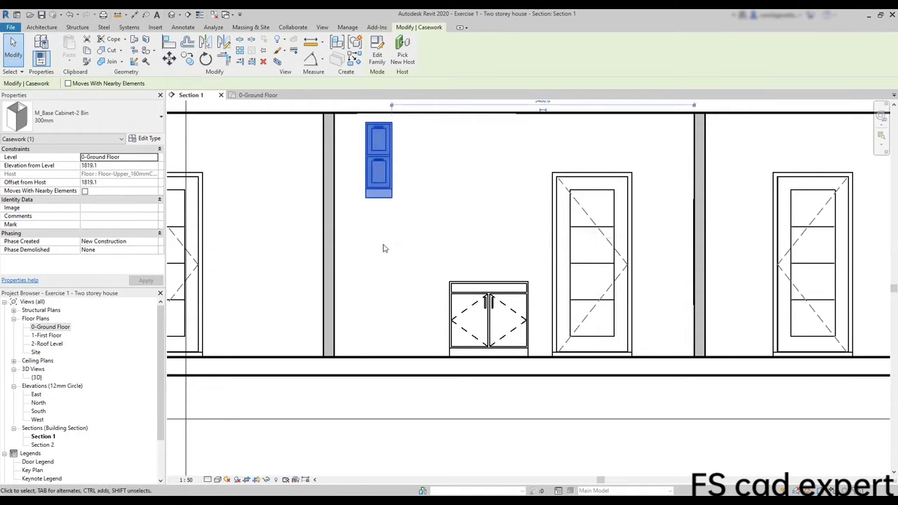
click(386, 251)
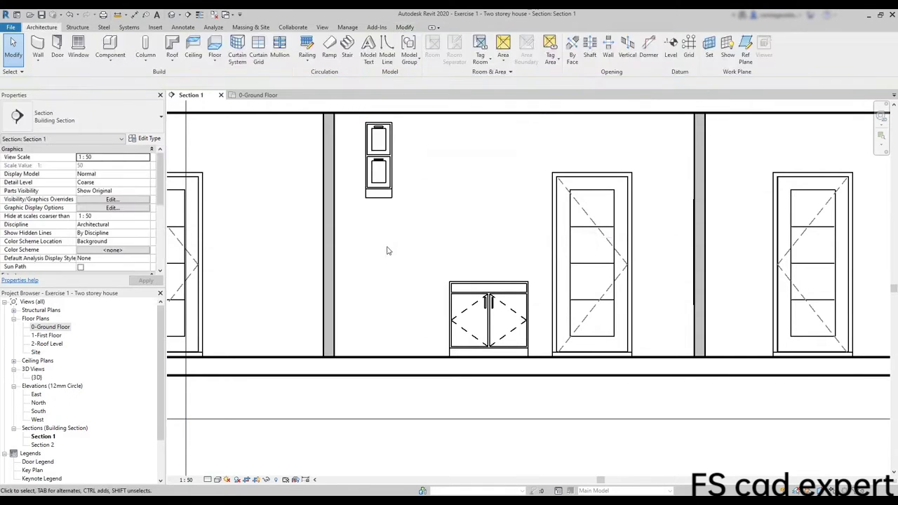
Show the 0-Ground Floor plan and open its View Range settings
click(267, 97)
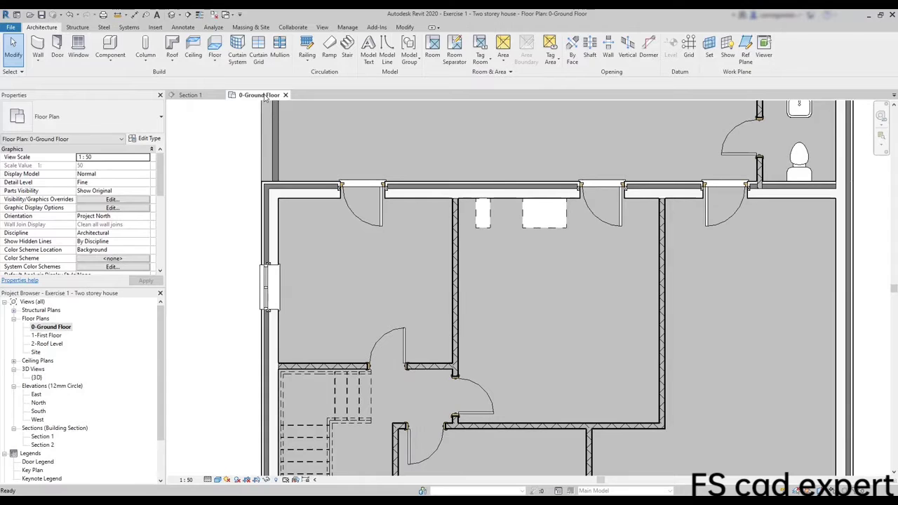
scroll(105, 211, down, 5)
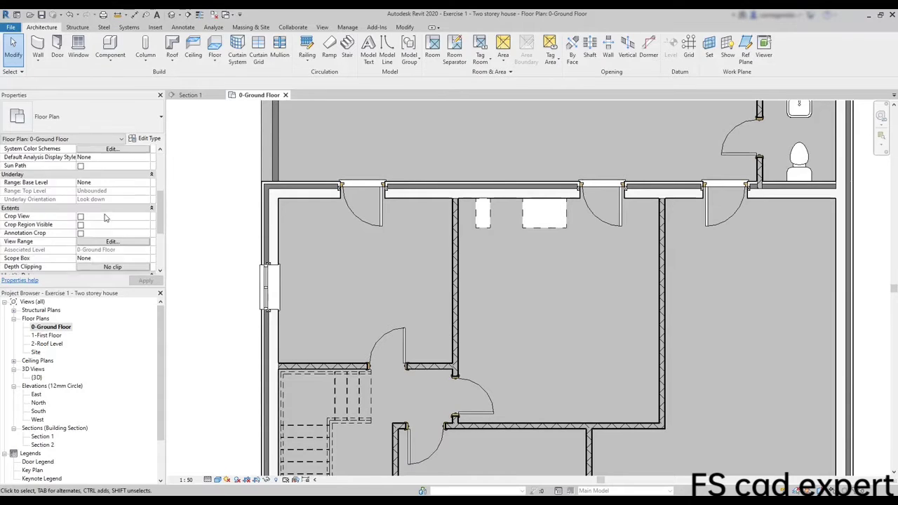
click(111, 243)
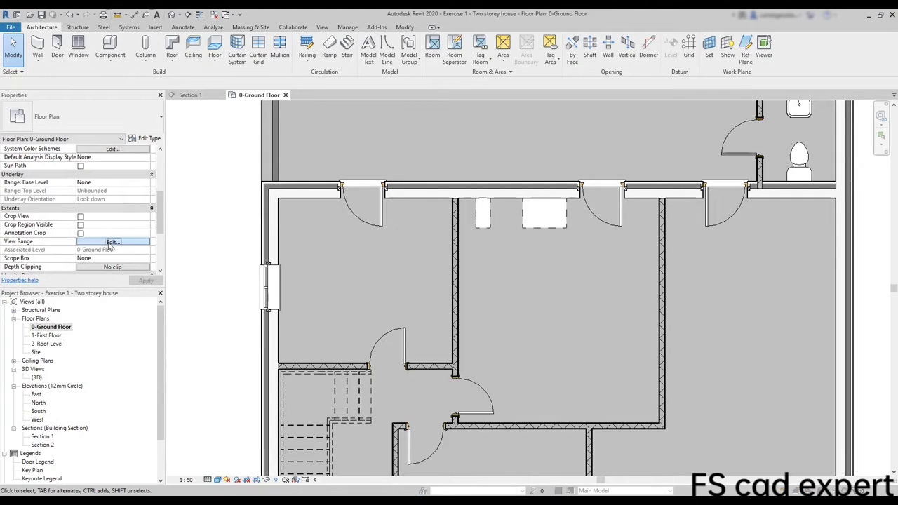
click(262, 222)
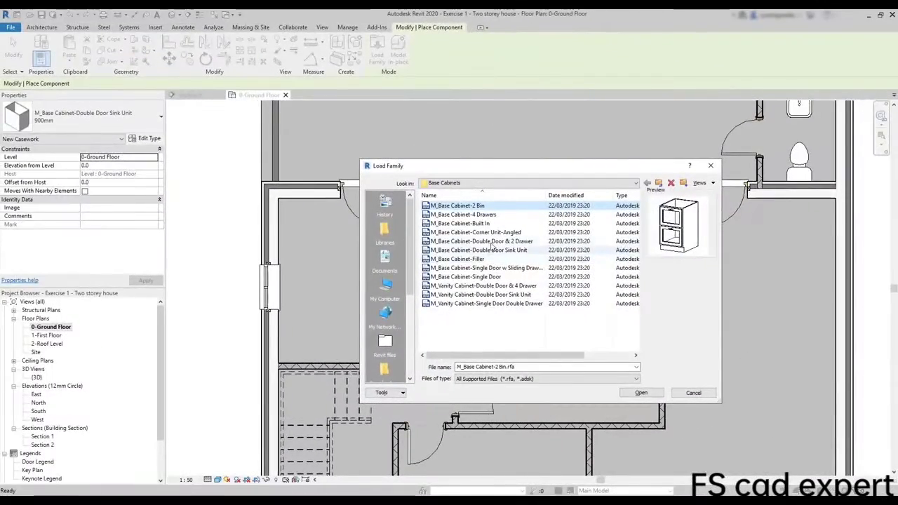
Load the M_Base Cabinet-Corner Unit-Angled family from the Base Cabinets folder
click(499, 232)
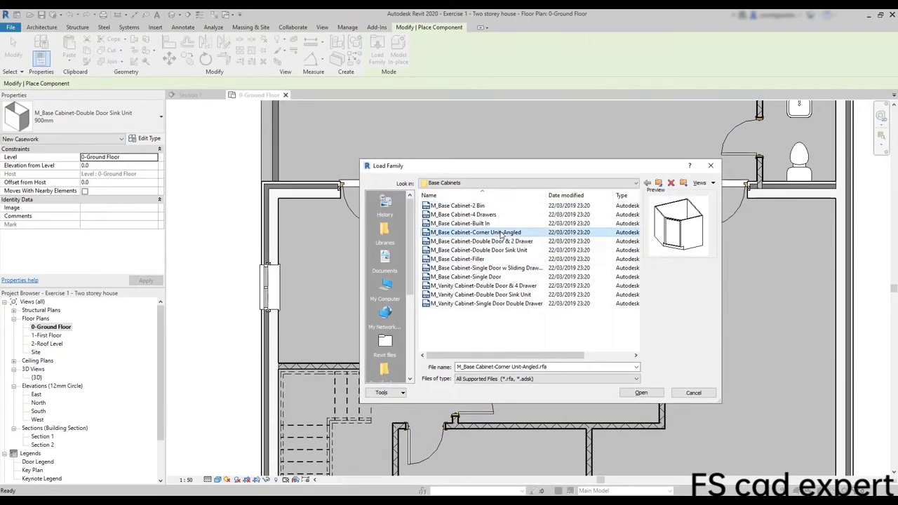
click(641, 393)
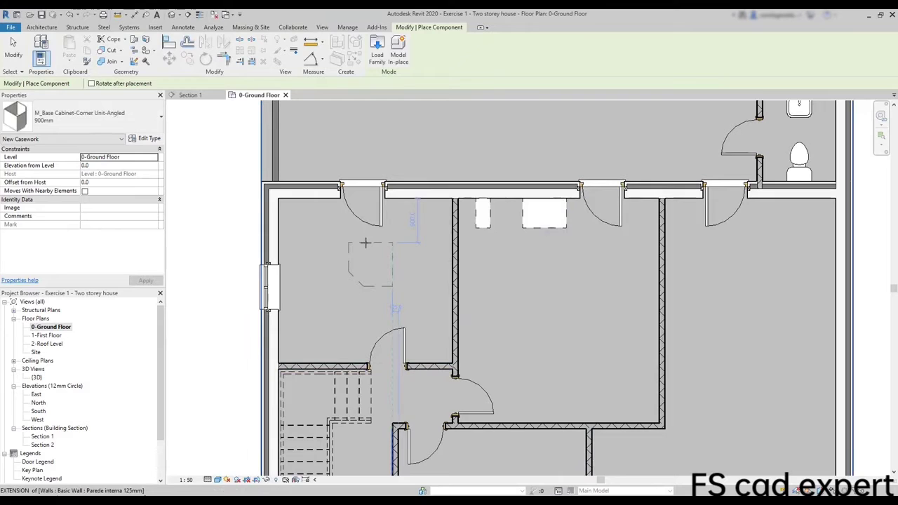
Place one 900mm angled corner unit in the window room's upper-left corner and another in the middle of that room
click(280, 224)
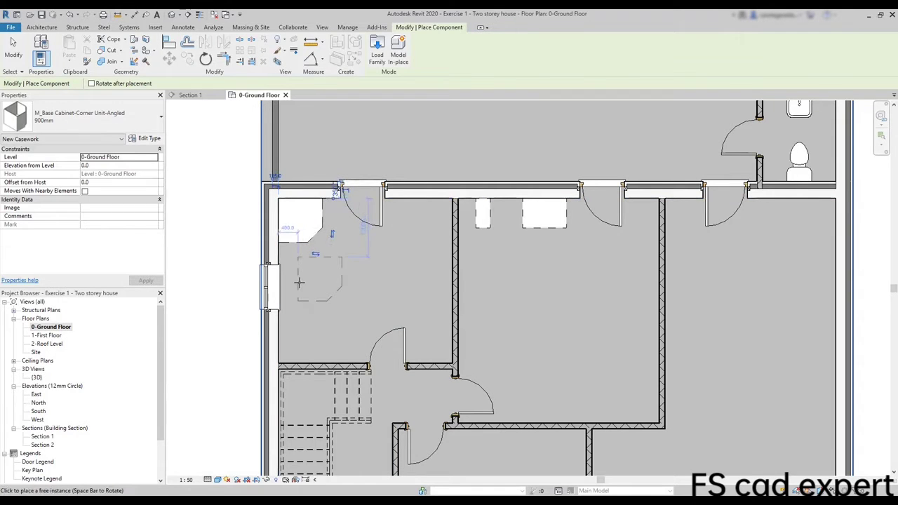
click(383, 284)
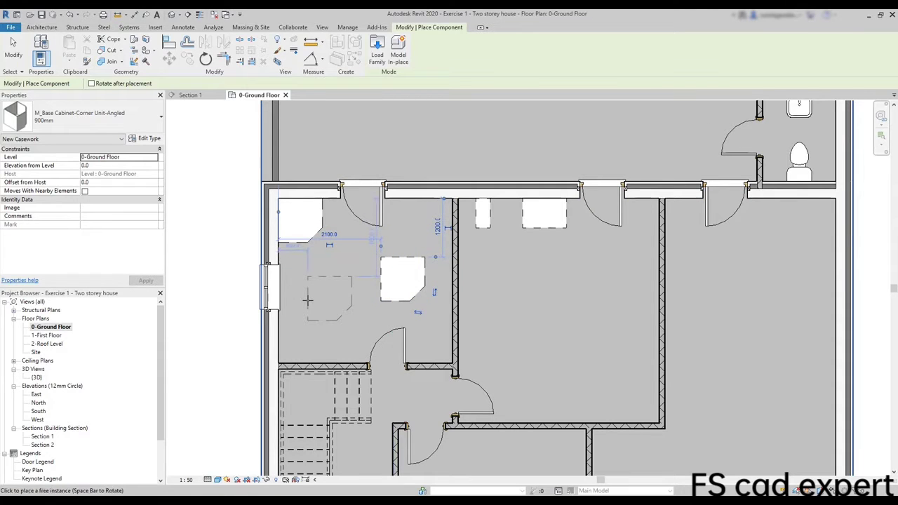
key(Escape)
key(Escape)
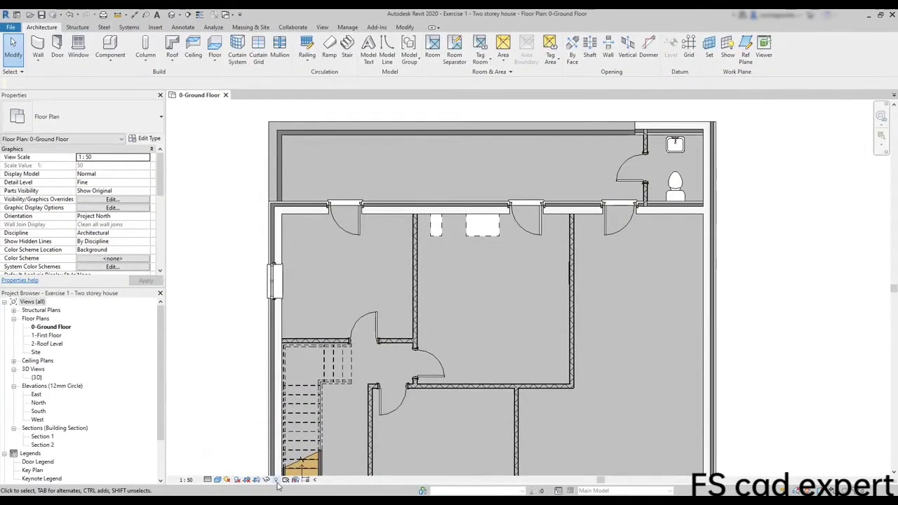
Reveal hidden elements, move the Section 1 line up so it cuts through the base cabinets, and show Section 1
click(278, 483)
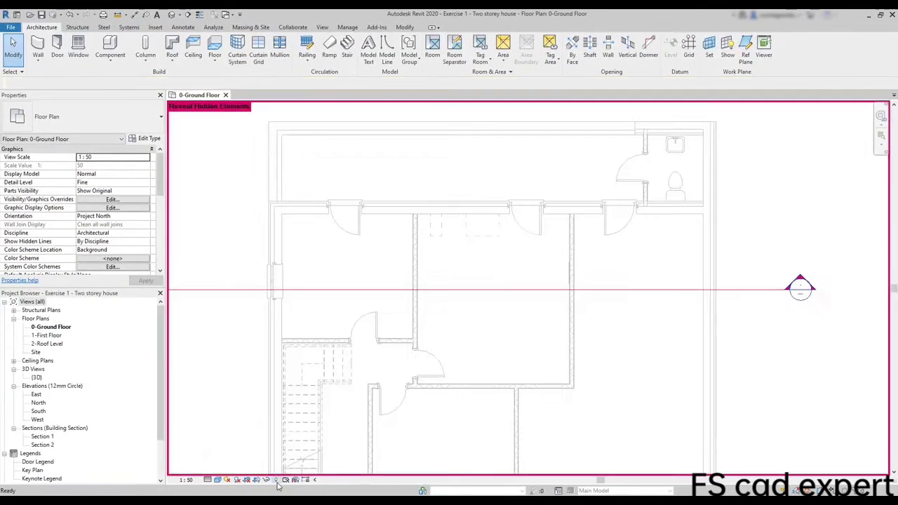
click(485, 289)
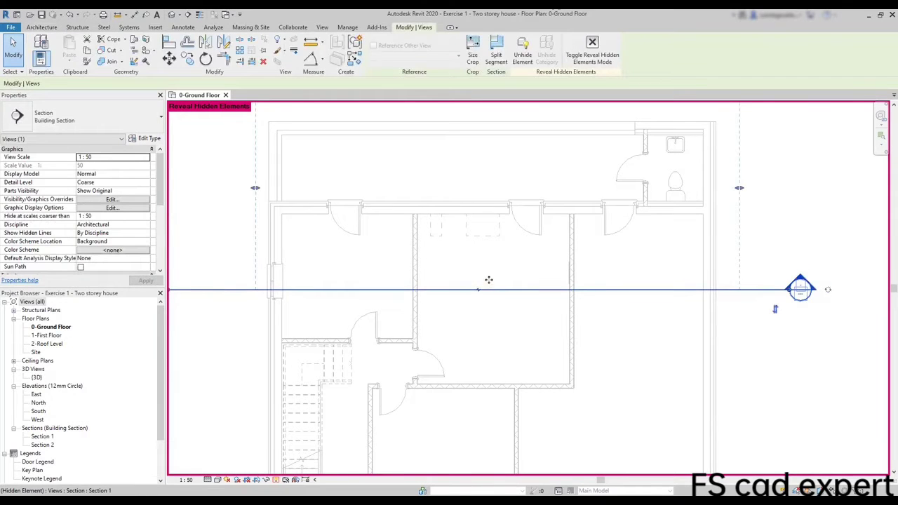
drag(489, 280, 491, 226)
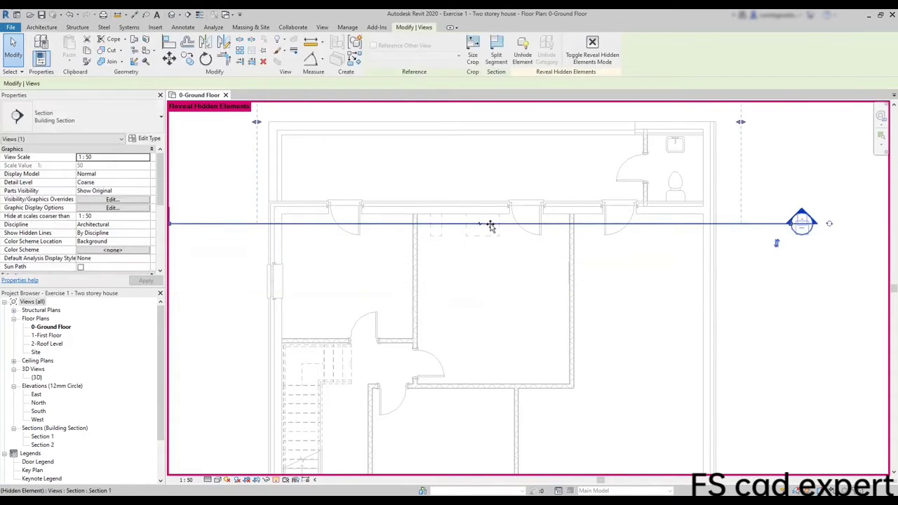
click(277, 482)
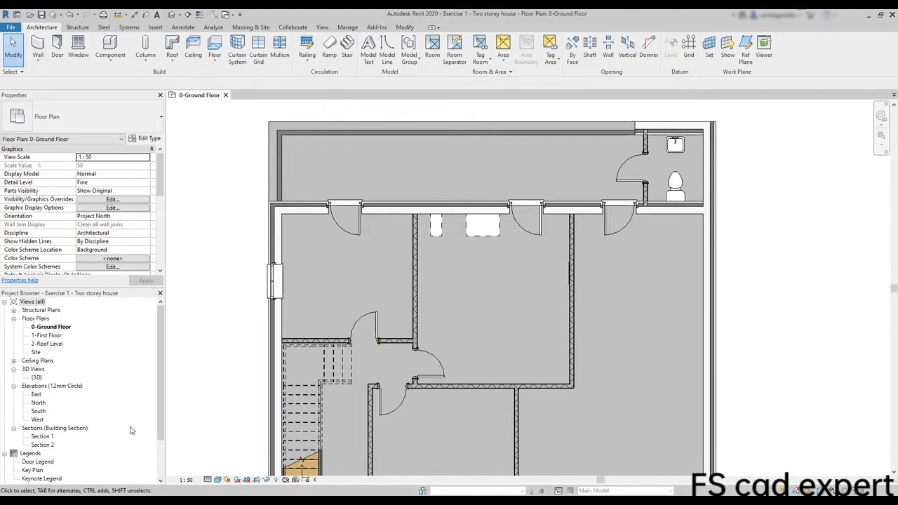
double_click(40, 436)
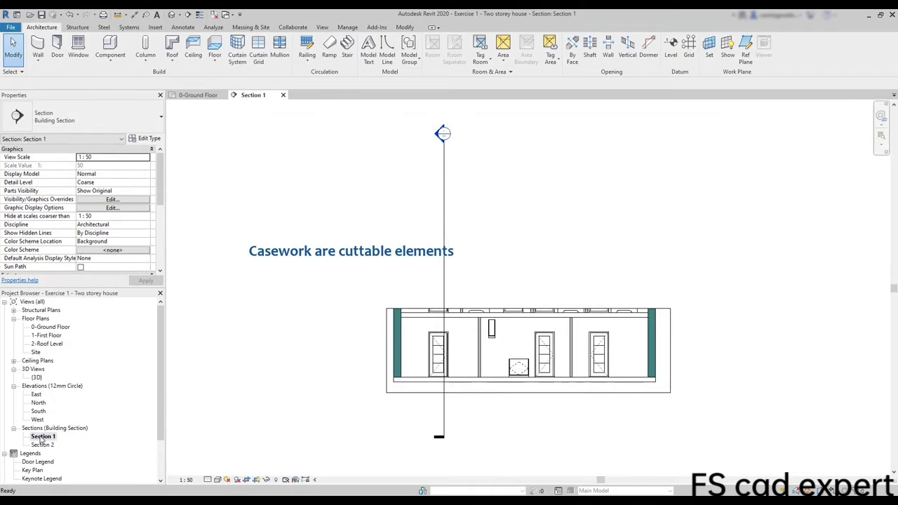
scroll(523, 372, up, 5)
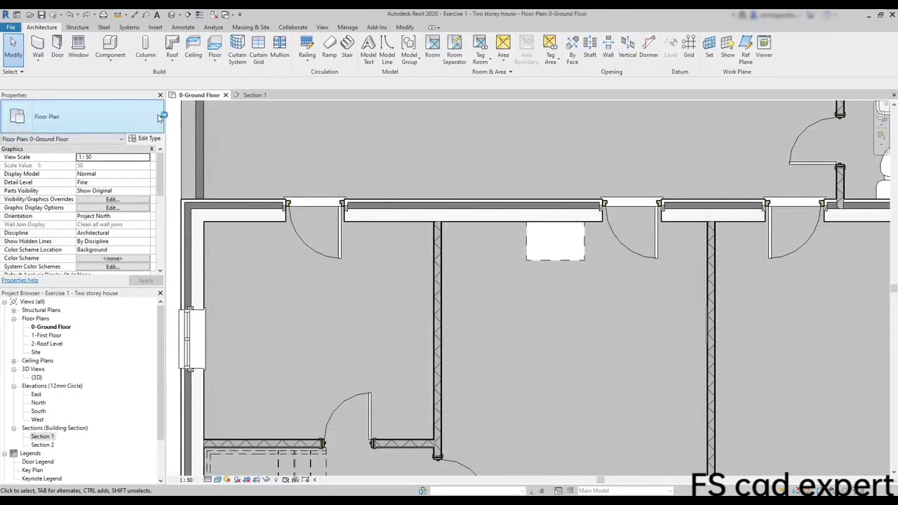
Place a 900mm M_Base Cabinet-Corner Unit-Angled in the middle room's upper-left corner on the ground floor plan
click(116, 45)
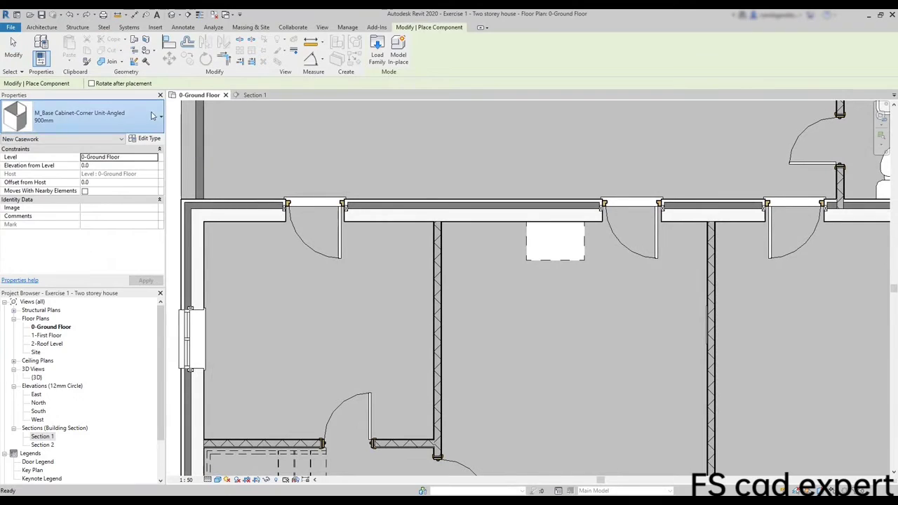
click(154, 115)
click(155, 114)
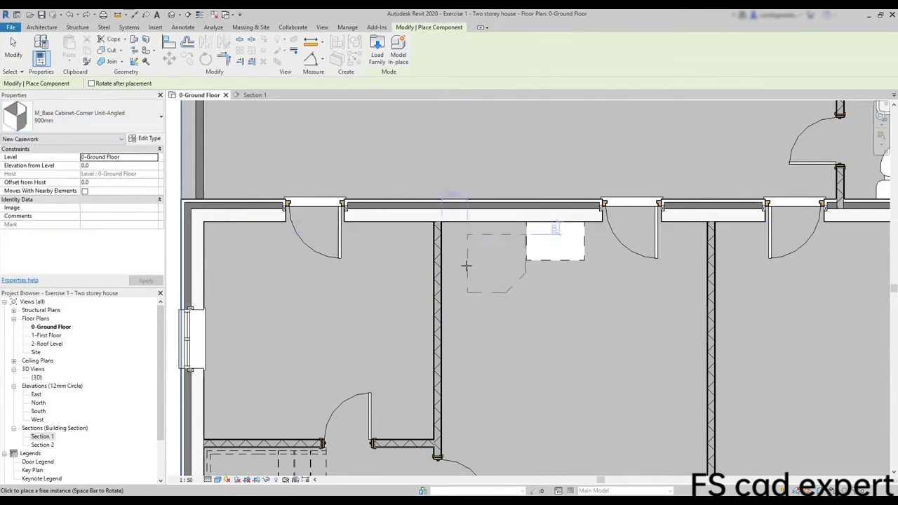
click(442, 256)
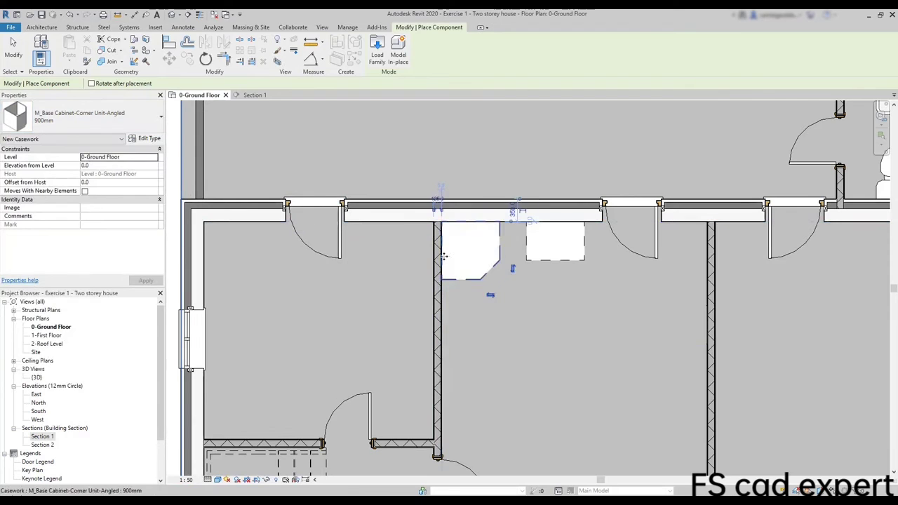
key(Escape)
key(Escape)
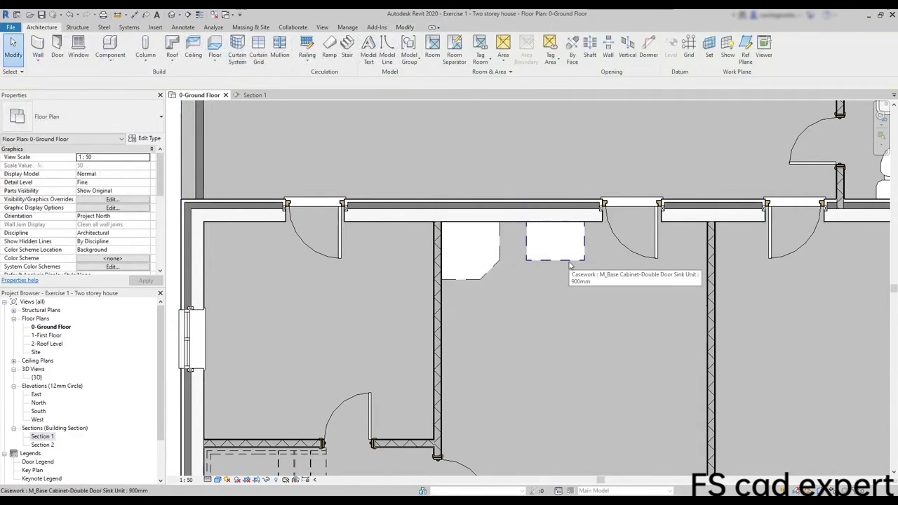
Create a similar 900mm Double Door Sink Unit against the partition wall, directly below the corner cabinet in plan
click(571, 265)
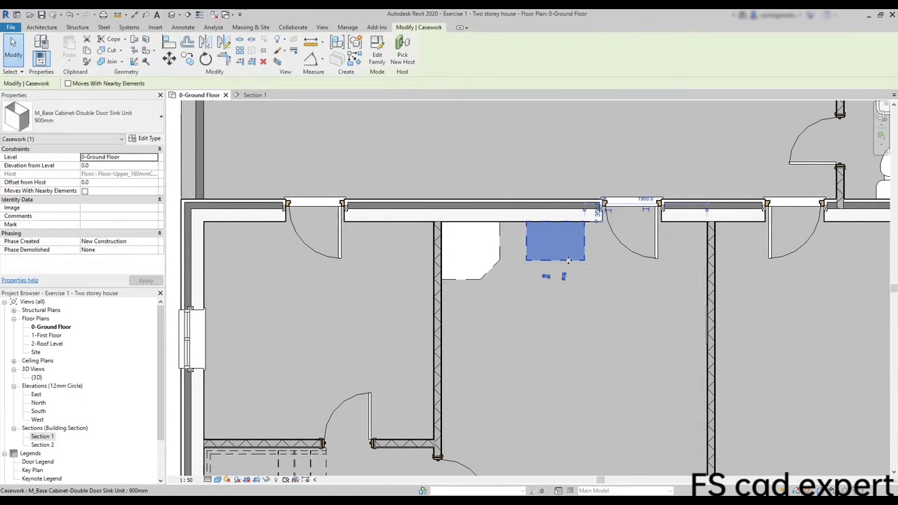
right_click(569, 260)
click(600, 327)
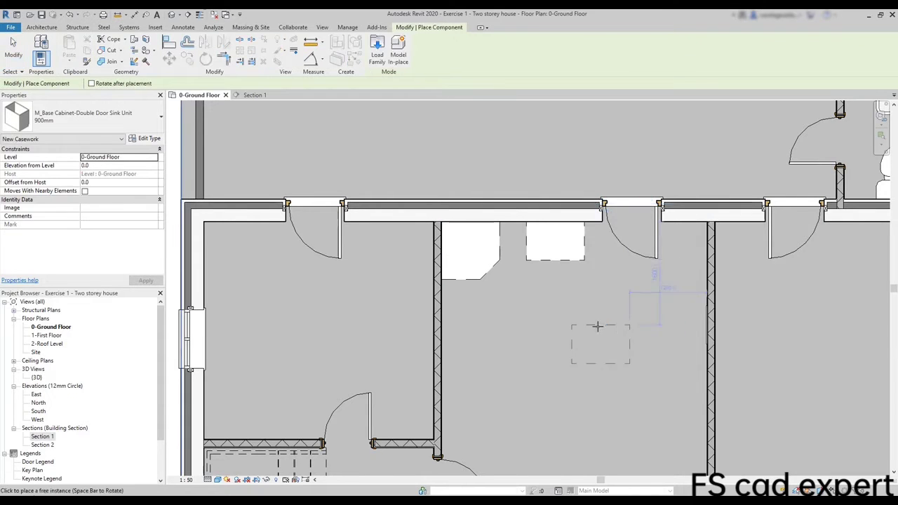
click(440, 309)
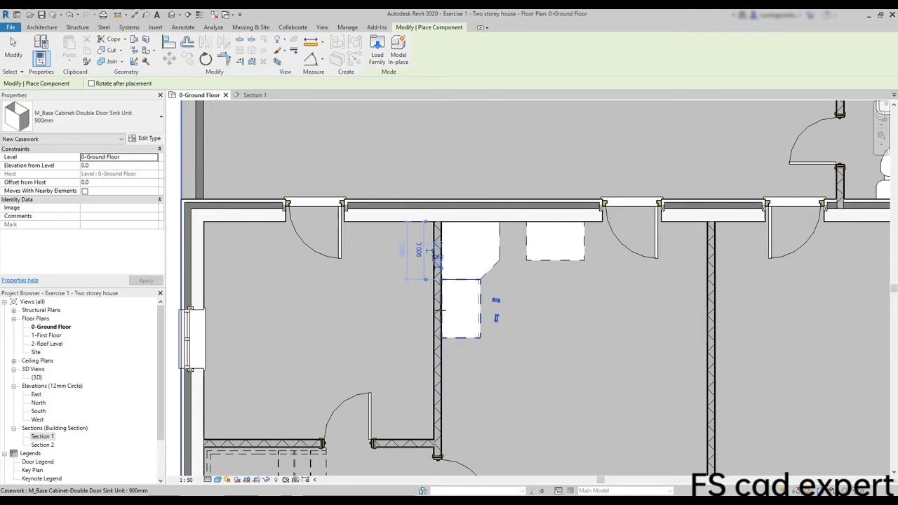
key(Escape)
key(Escape)
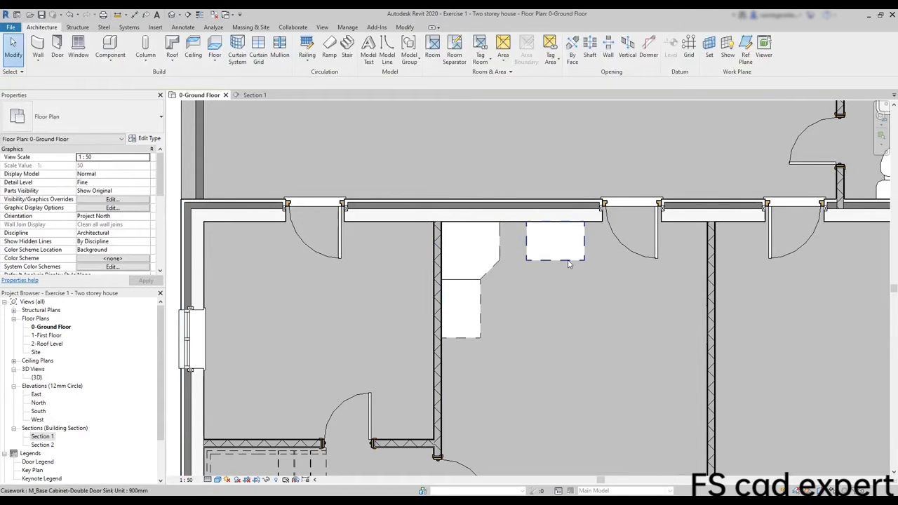
Move the sink unit on the upper wall sideways until it butts against the corner cabinet
click(569, 264)
drag(586, 255, 558, 254)
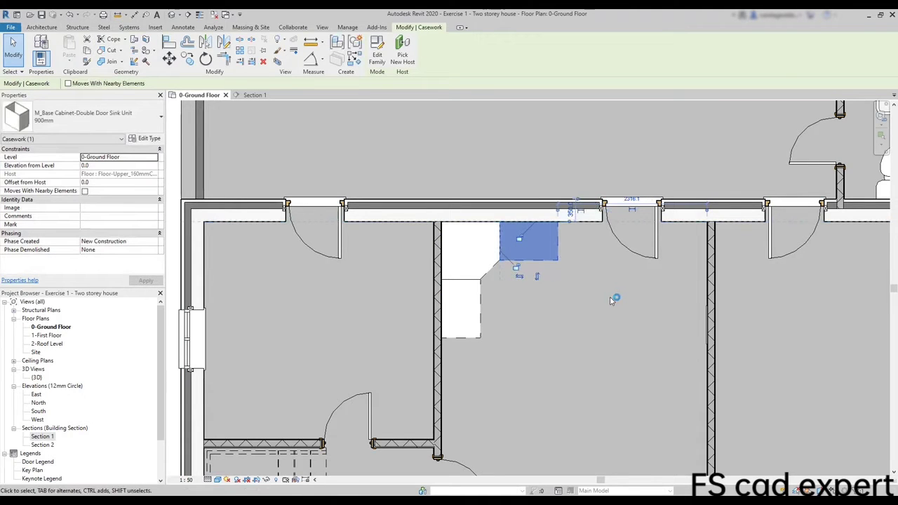
key(Escape)
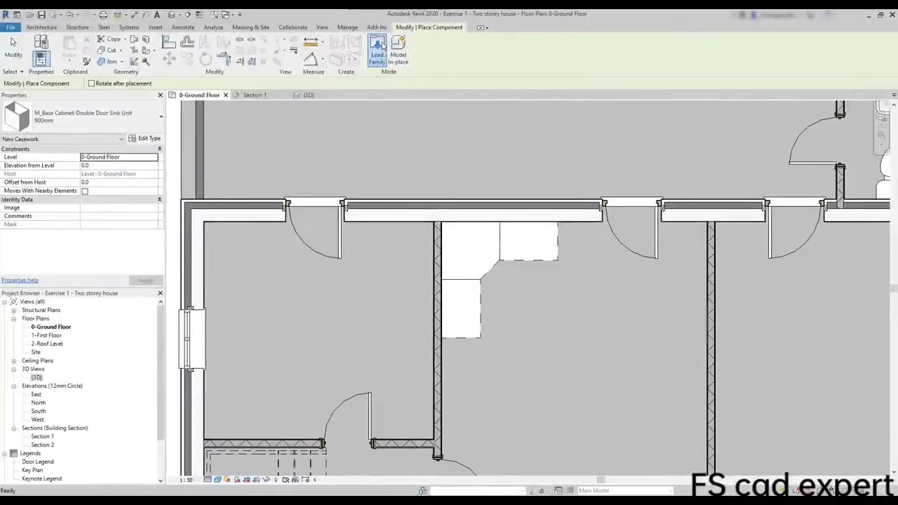
Load the M_Counter Top-L Shaped 2 family from the Counter Tops folder in Casework
click(379, 48)
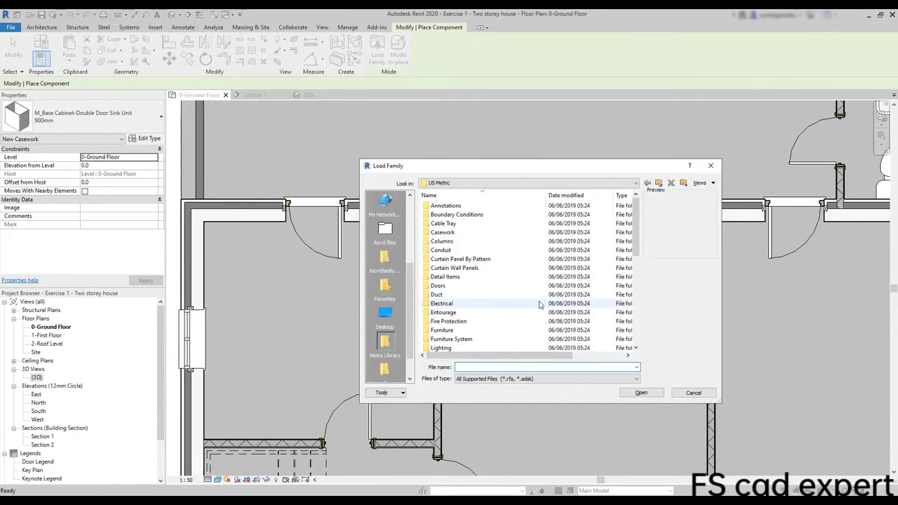
double_click(443, 234)
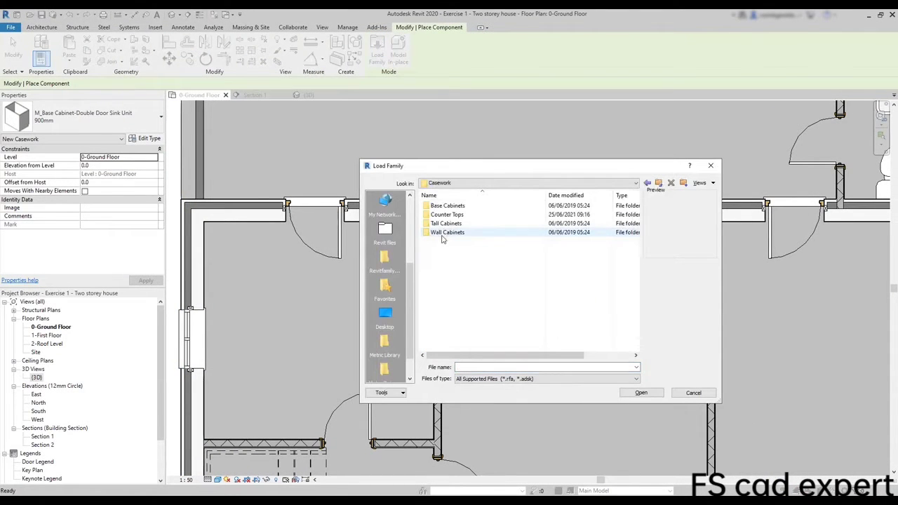
double_click(461, 215)
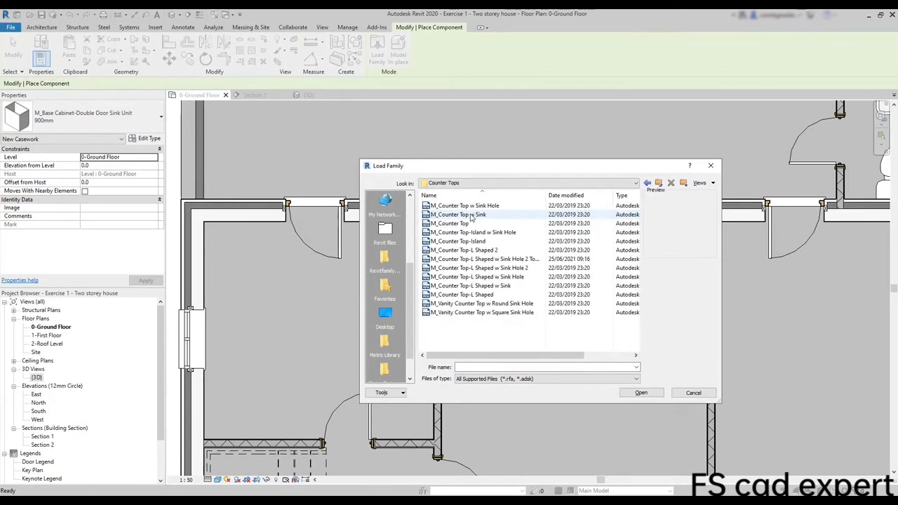
click(507, 249)
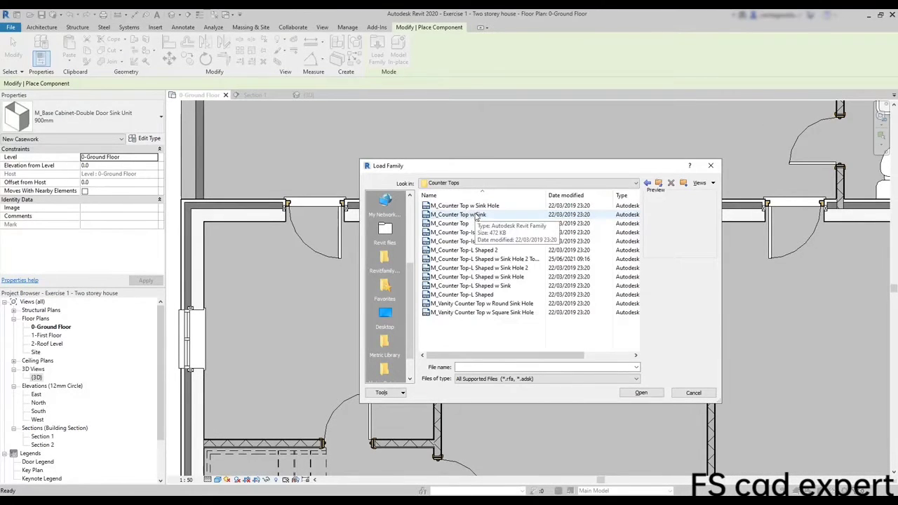
click(510, 251)
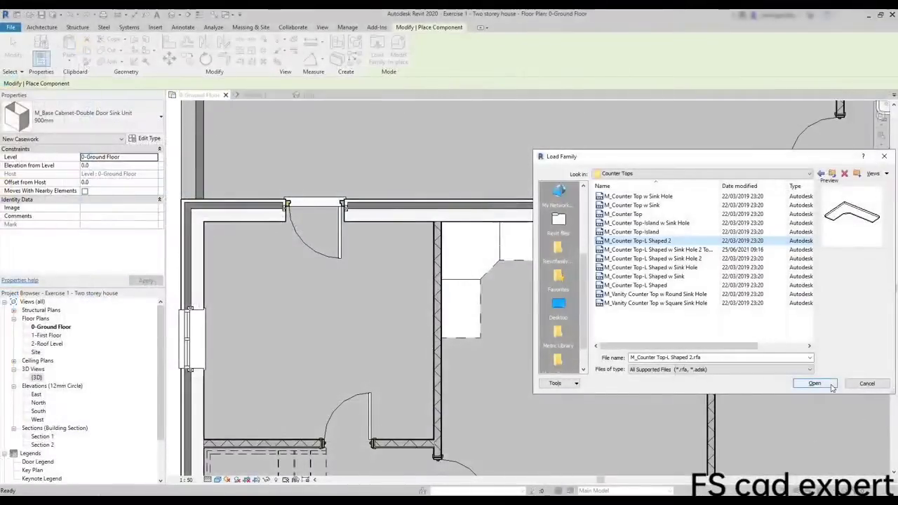
click(832, 388)
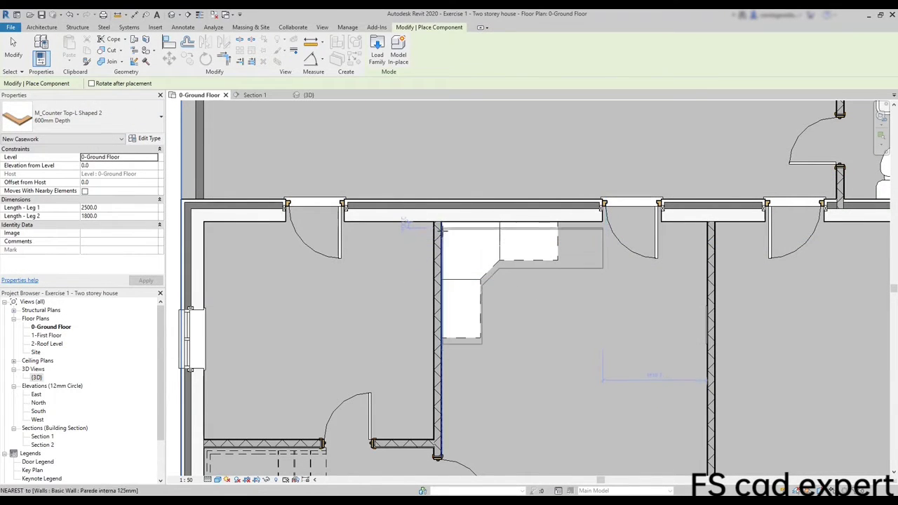
Place the 600mm Depth L-shaped counter top over the corner cabinet arrangement in the middle room
click(404, 212)
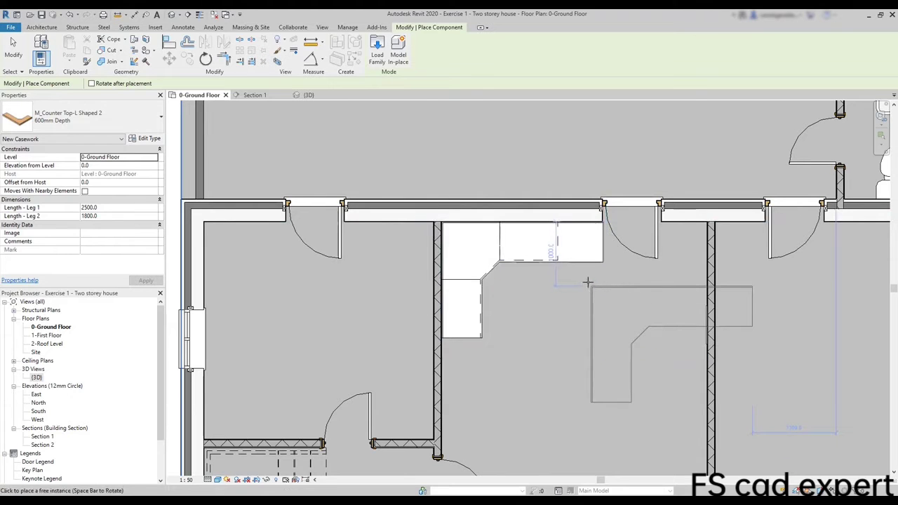
key(space)
key(Escape)
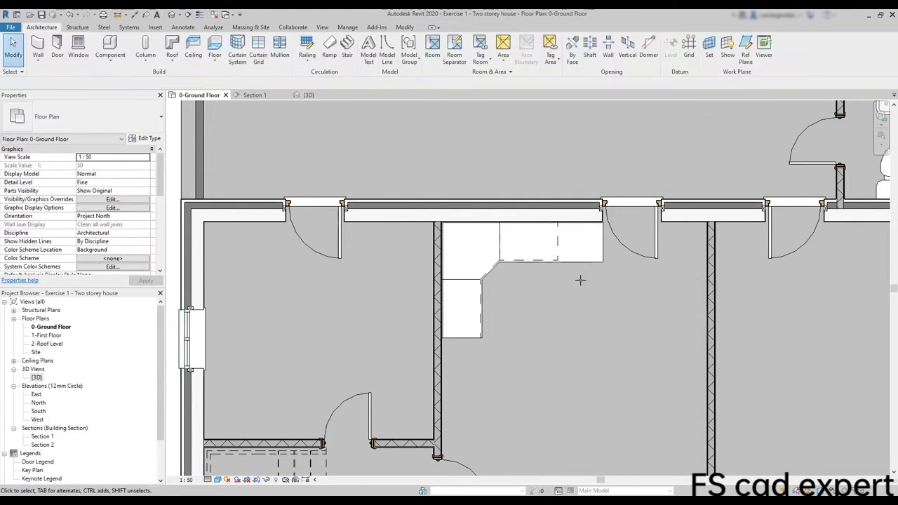
Shorten the counter top's Leg 1 to 1800 mm so it ends flush with the upper-wall sink unit
click(573, 266)
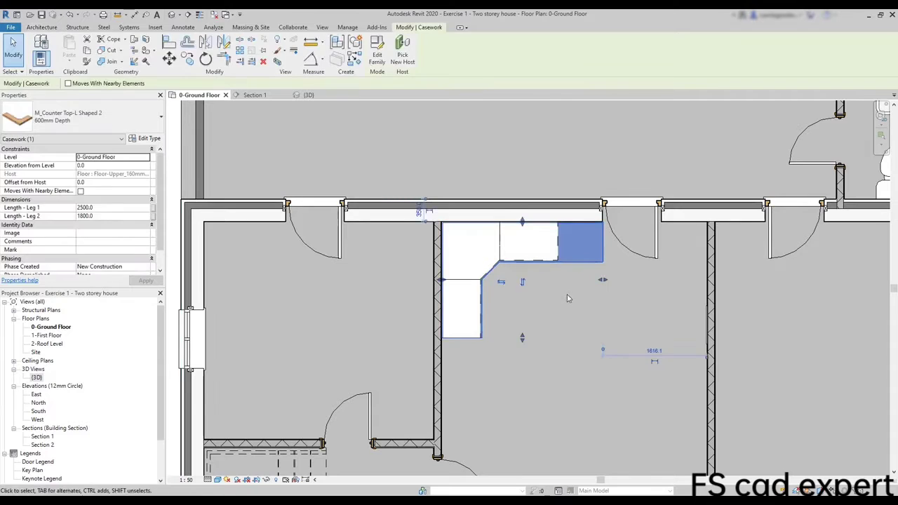
scroll(566, 285, up, 2)
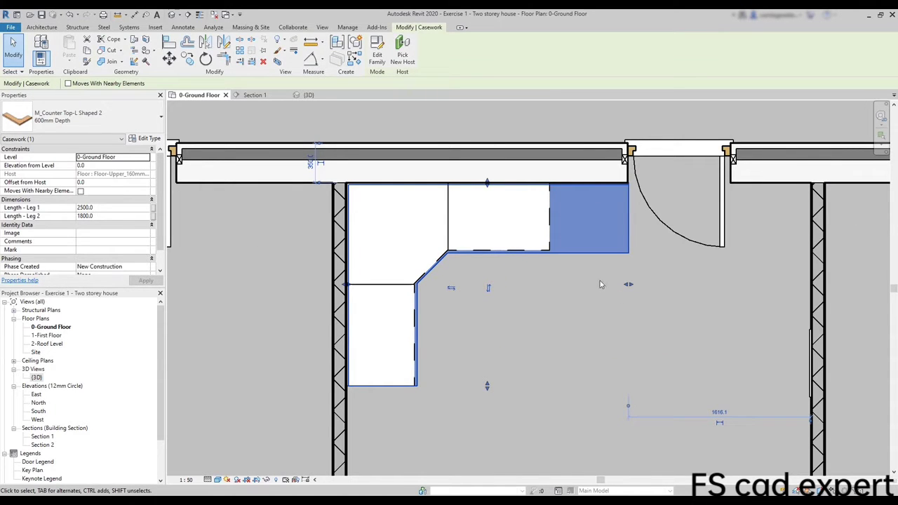
drag(628, 288, 549, 280)
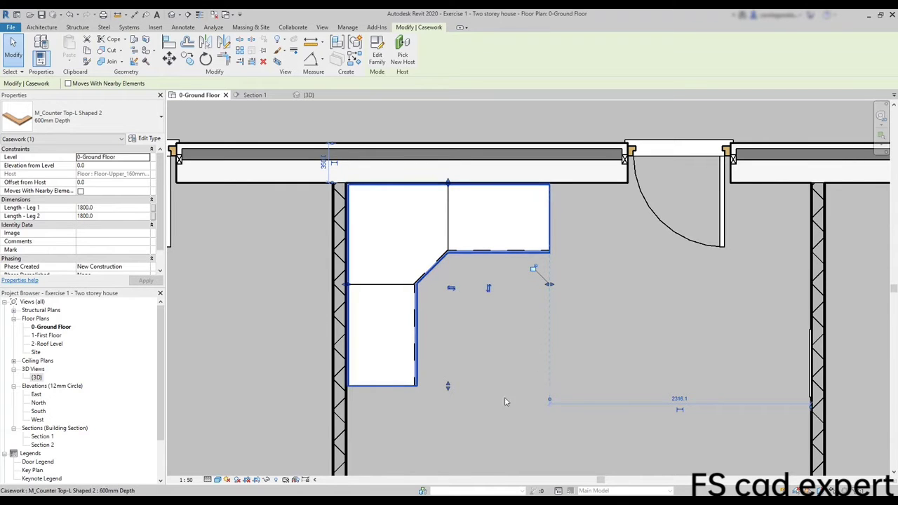
drag(448, 388, 447, 399)
key(ctrl+z)
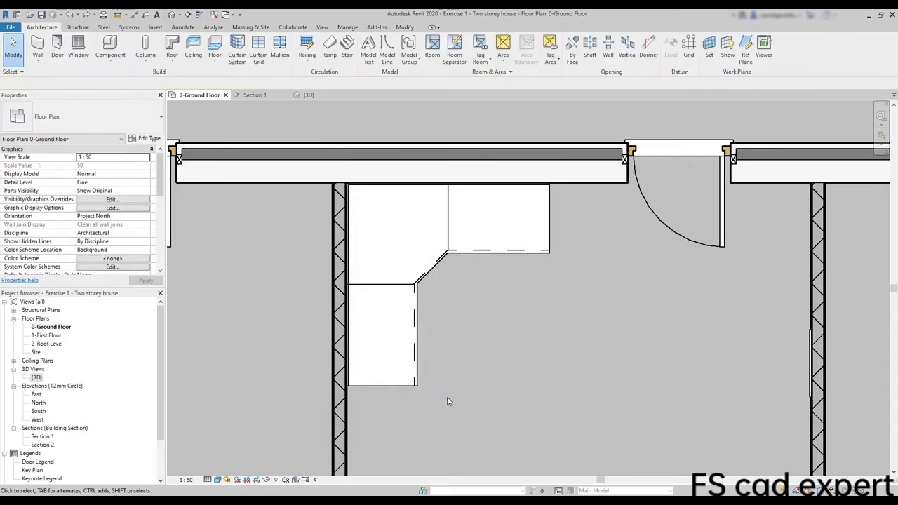
Snap the counter top's back edge to the inner face of the upper wall
click(482, 258)
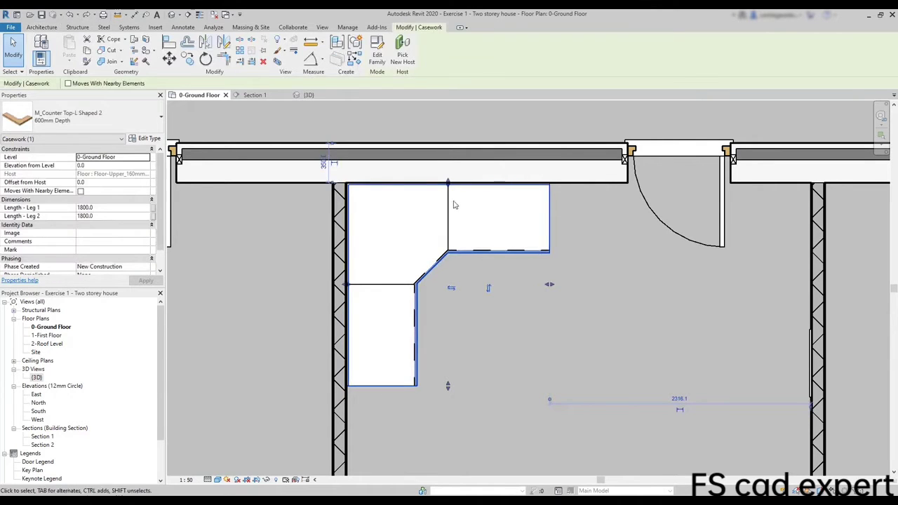
mouse_move(448, 190)
mouse_down()
mouse_move(449, 198)
mouse_move(450, 185)
mouse_up()
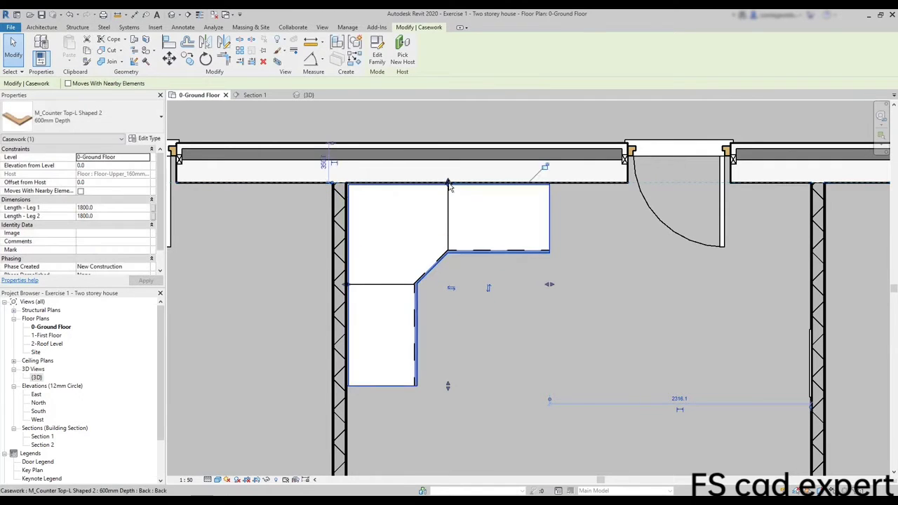
Check the fitted L-shaped counter top over the base cabinets in the 3D view and deselect it
click(307, 96)
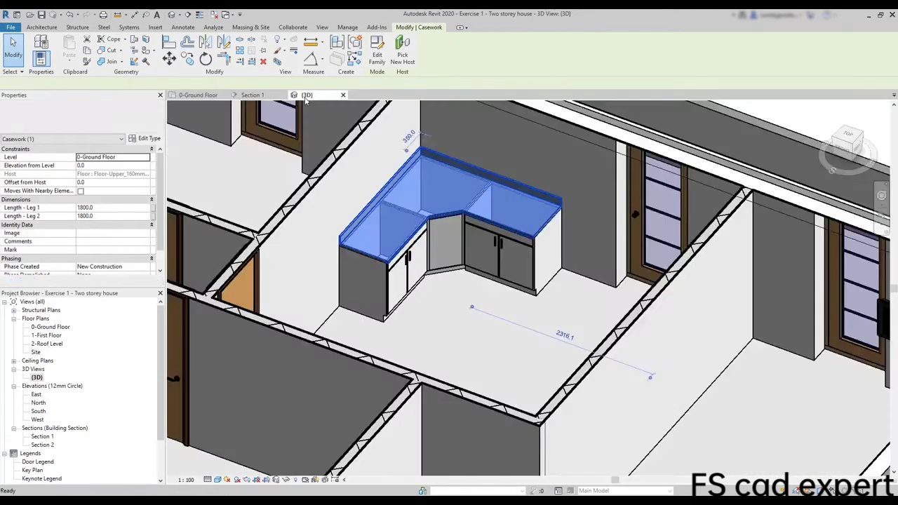
click(424, 325)
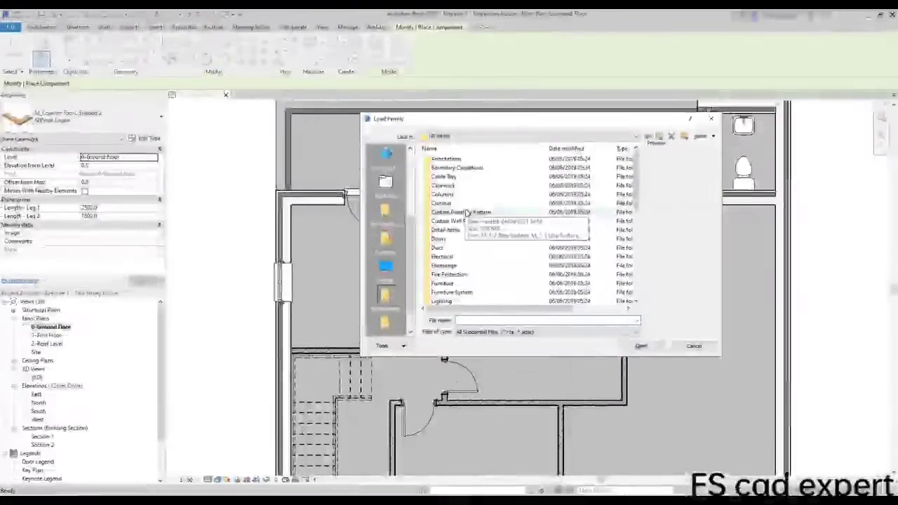
Load the M_Tall Cabinet-2 Door-Built in family from Casework's Tall Cabinets folder and place the 650mm type against the right-hand room's upper wall
double_click(463, 187)
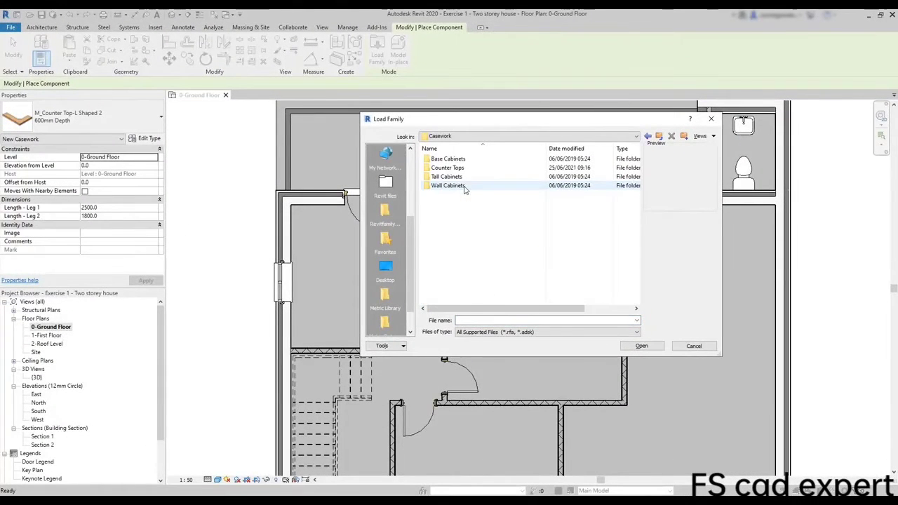
double_click(456, 176)
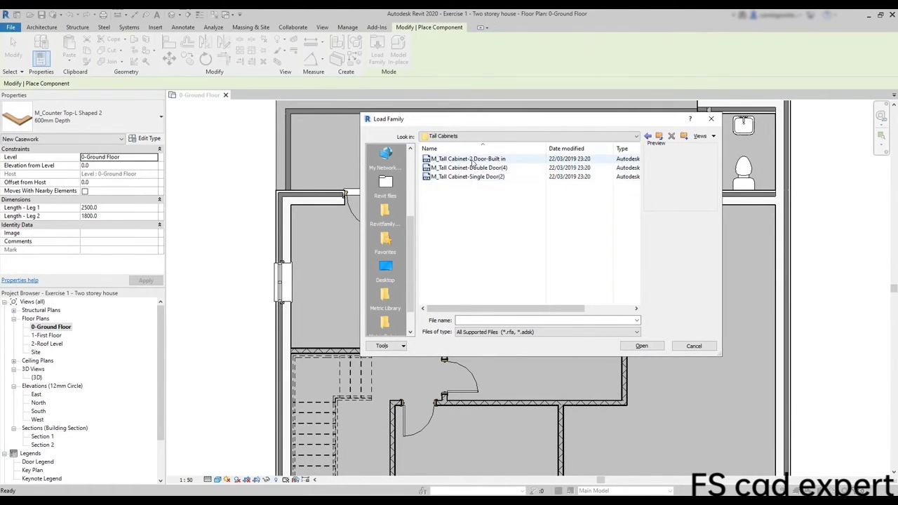
click(470, 160)
click(471, 169)
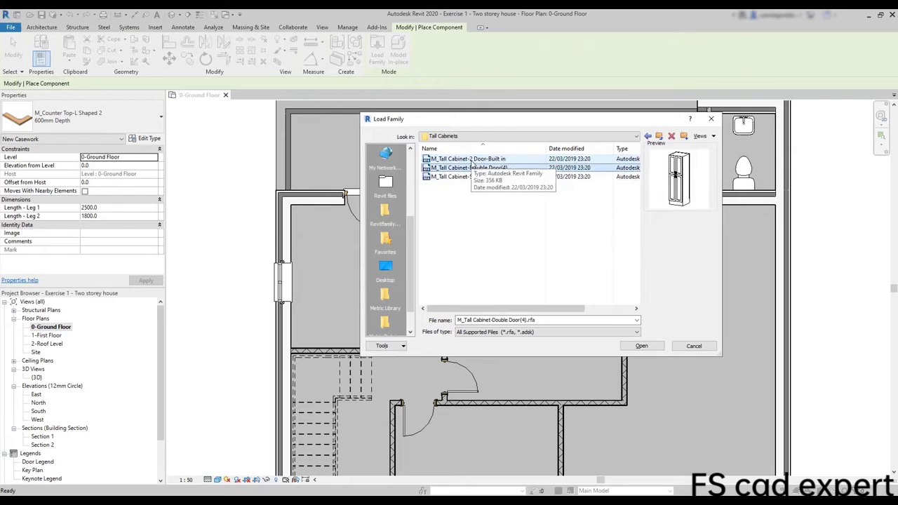
key(Down)
click(471, 160)
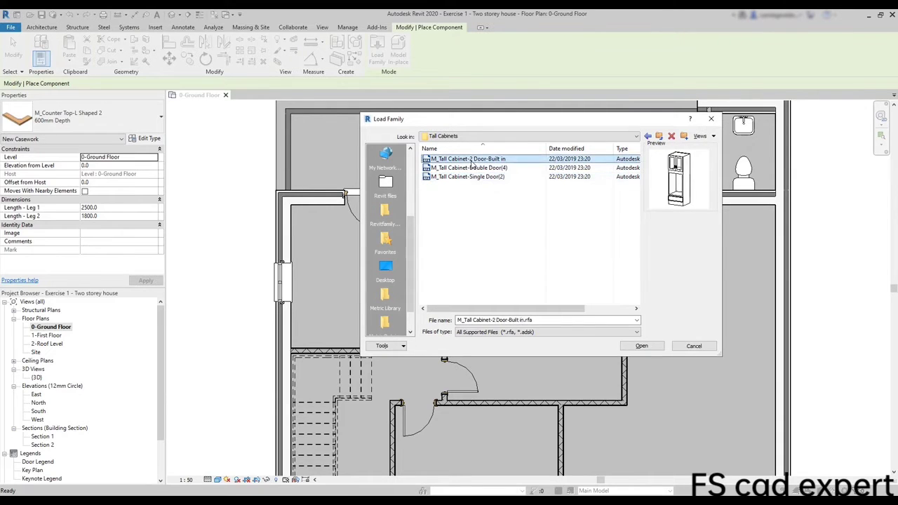
double_click(471, 161)
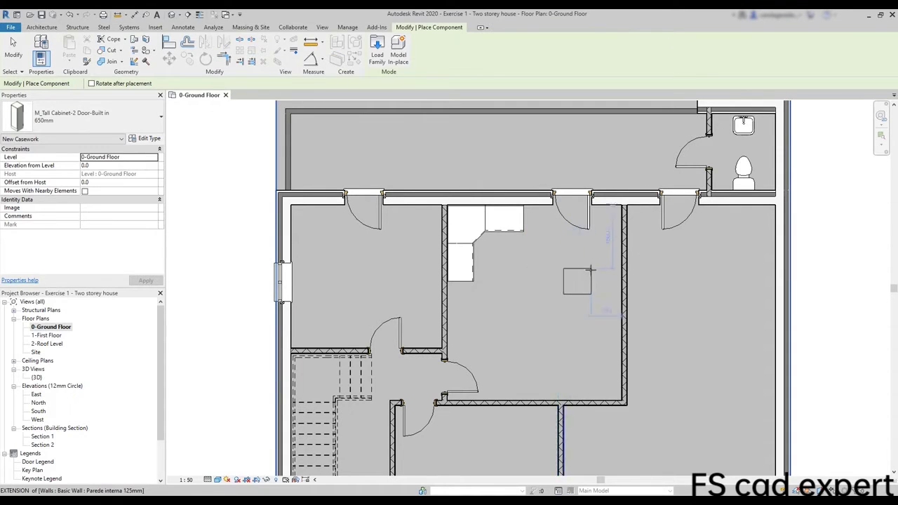
click(746, 206)
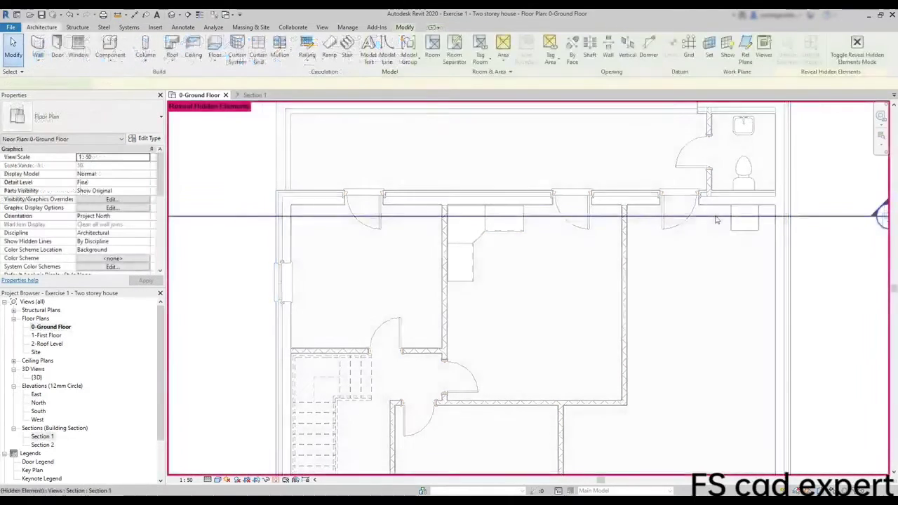
Select the hidden Section 1 line crossing the tall cabinet and inspect the placed cabinet in the 3D view
click(718, 216)
drag(719, 240, 718, 240)
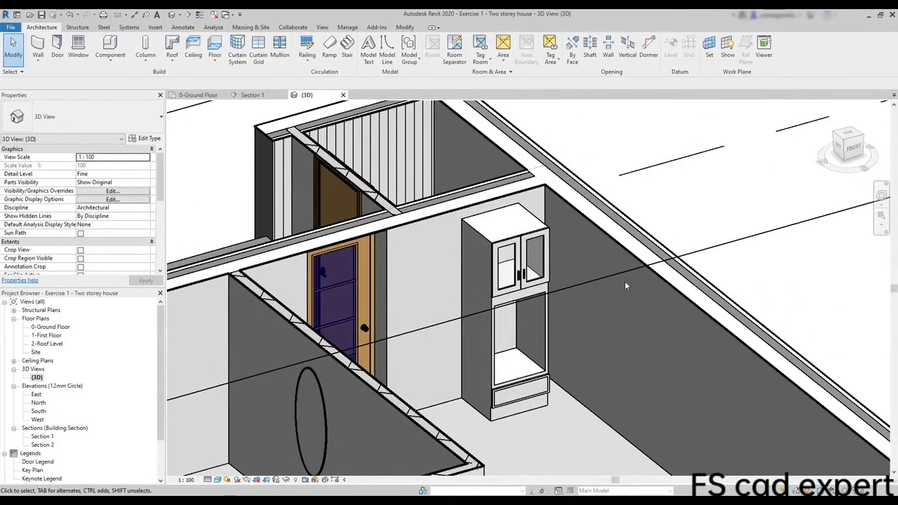
scroll(580, 253, down, 1)
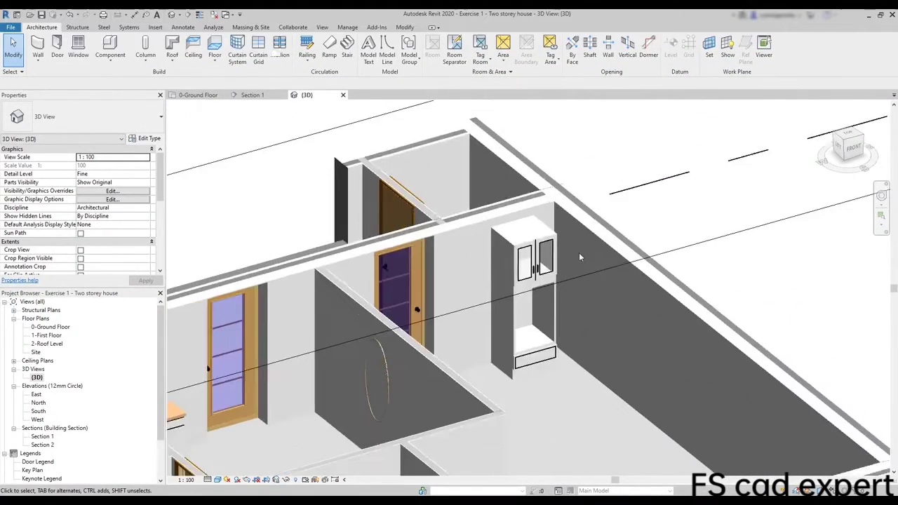